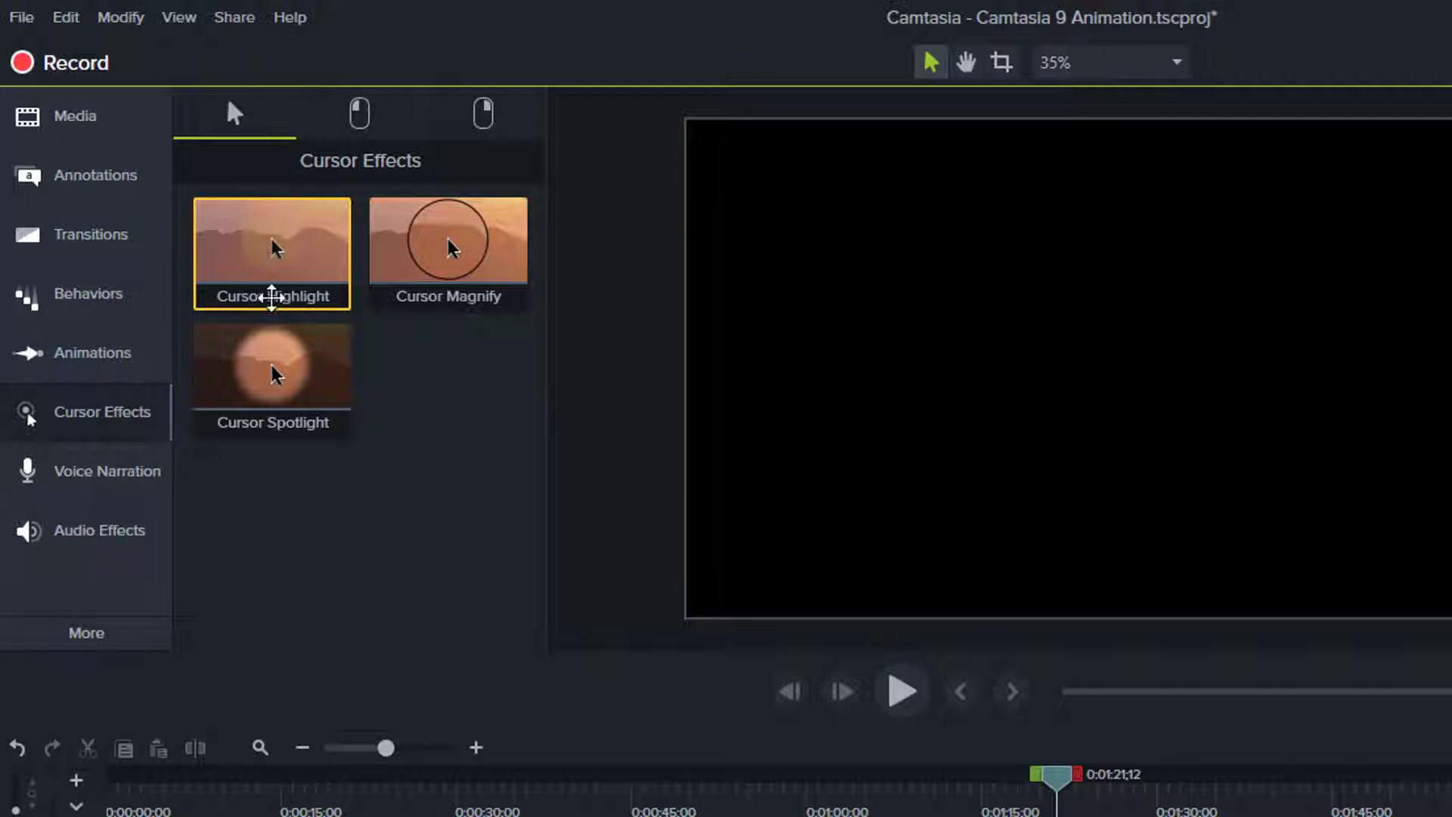
# - Move the playhead to the start of the timeline
pyautogui.moveTo(1057, 789); pyautogui.dragTo(114, 779)
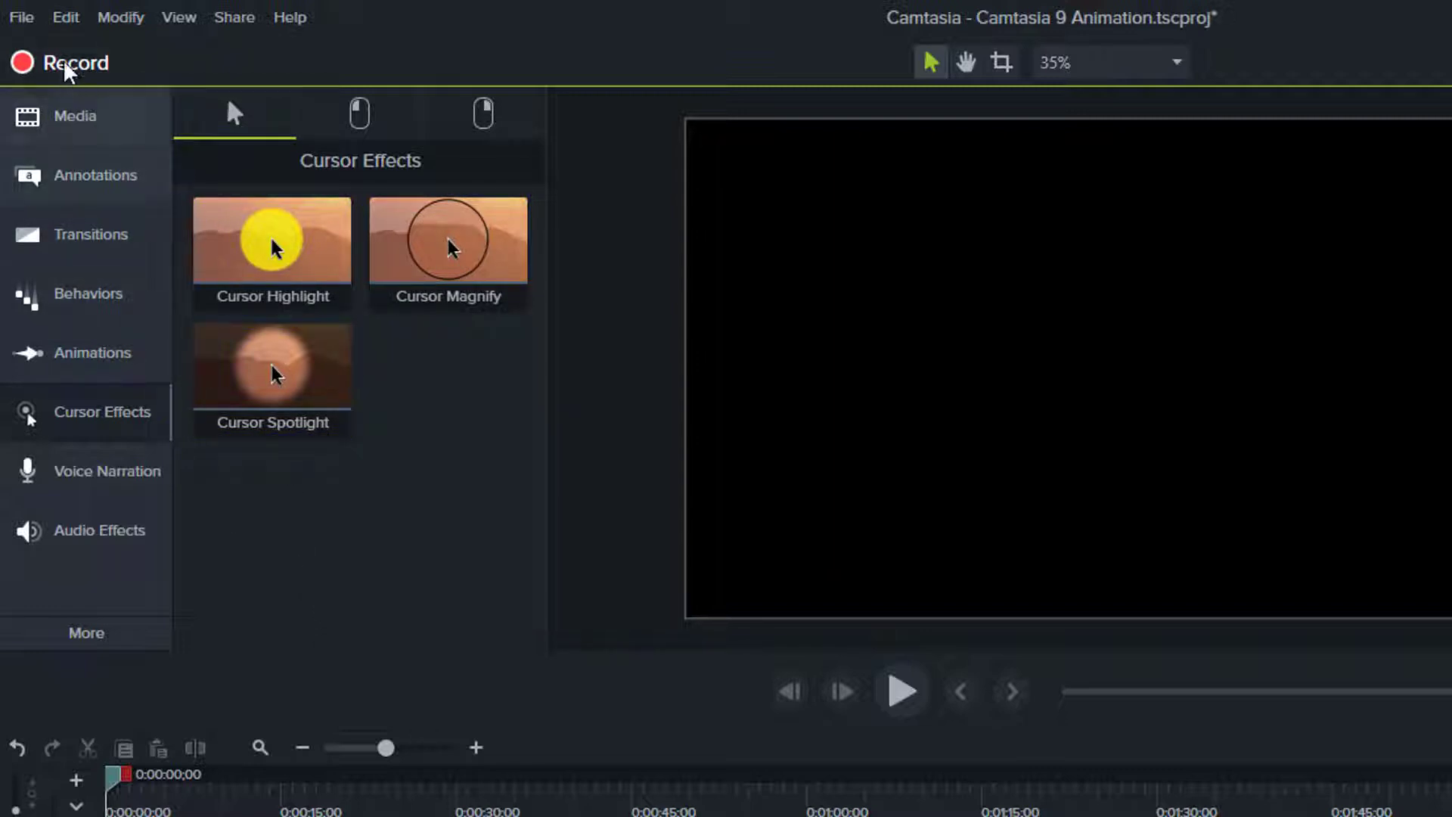
pyautogui.click(21, 17)
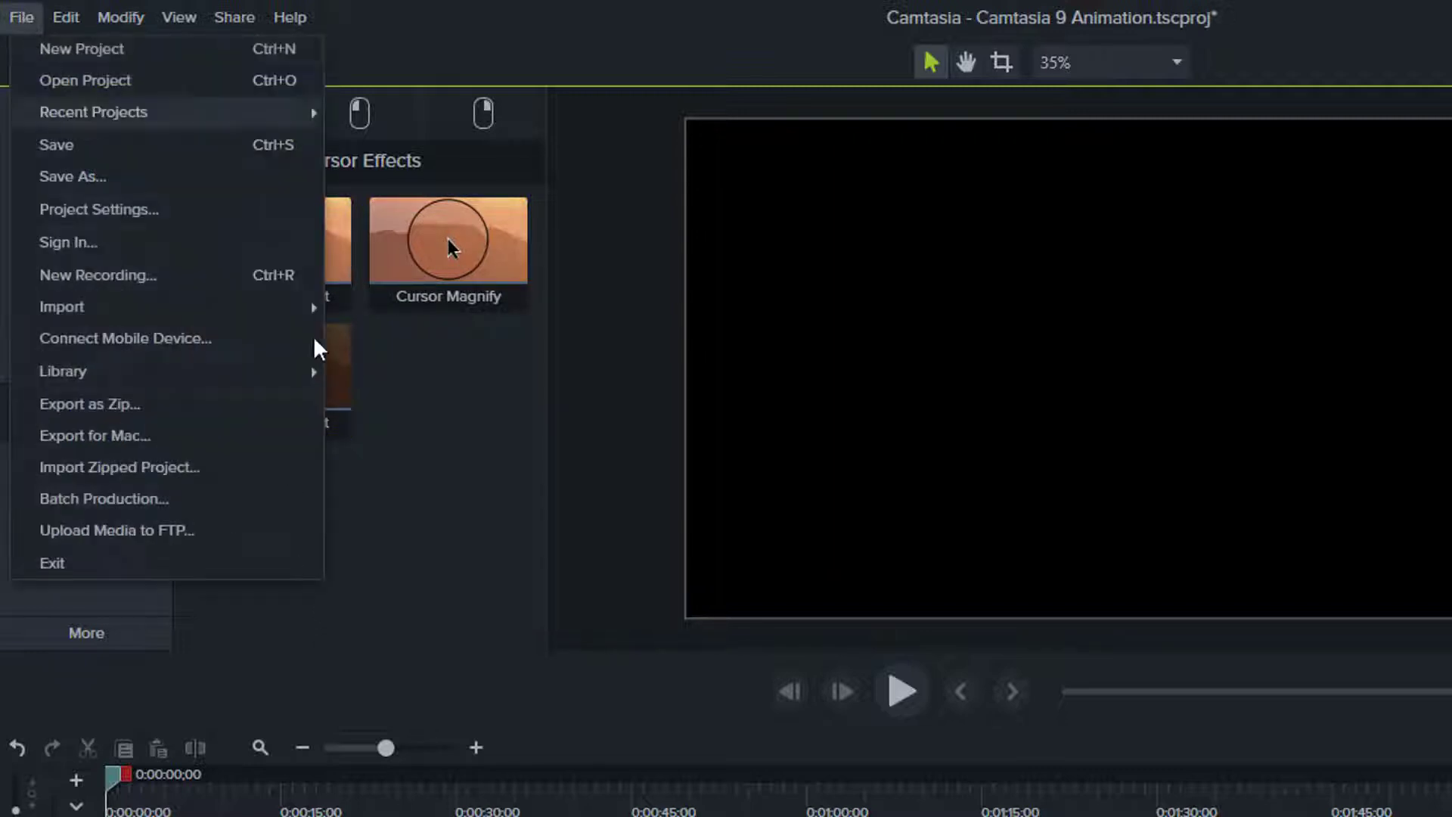
pyautogui.click(430, 546)
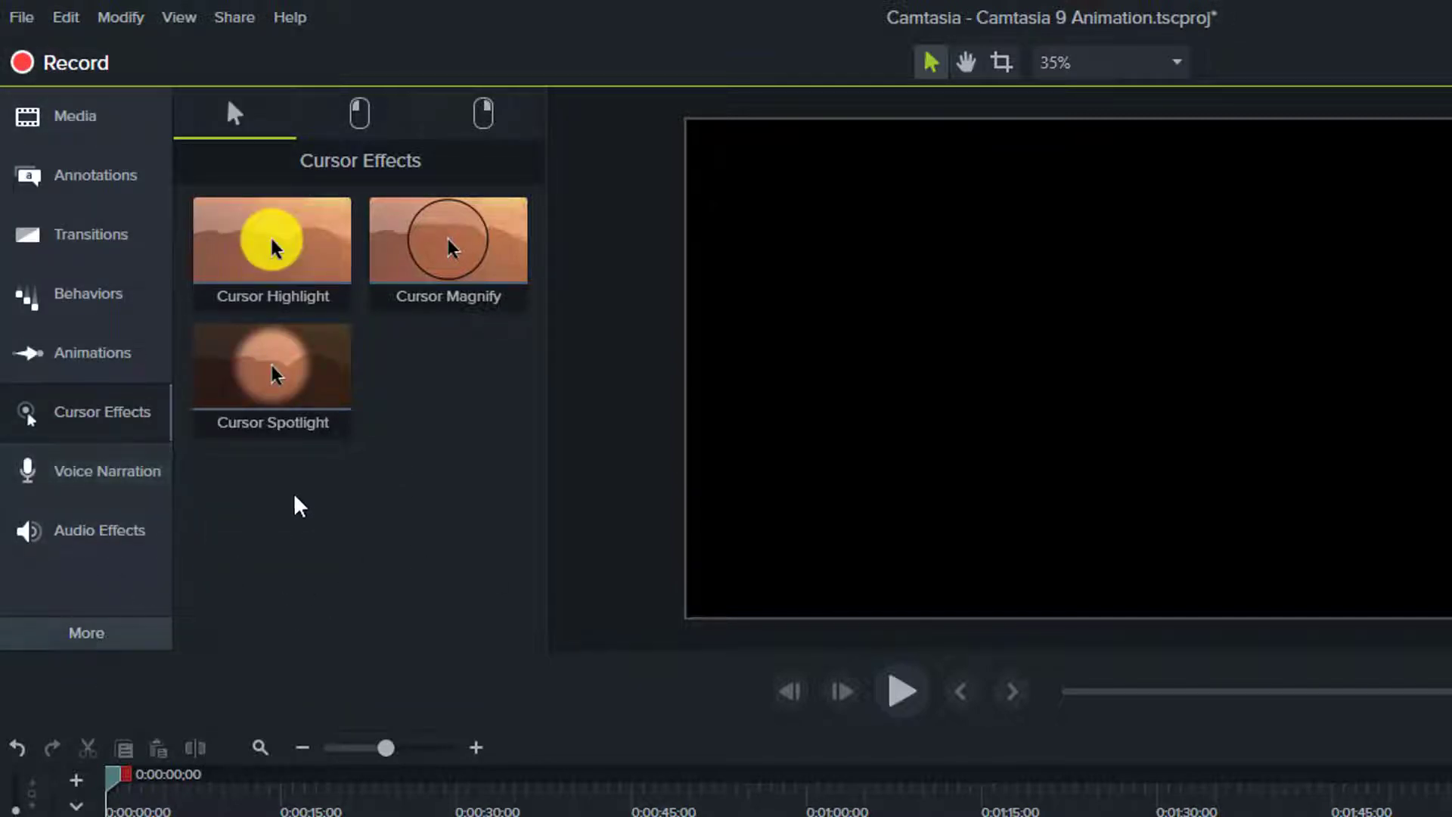
pyautogui.click(75, 115)
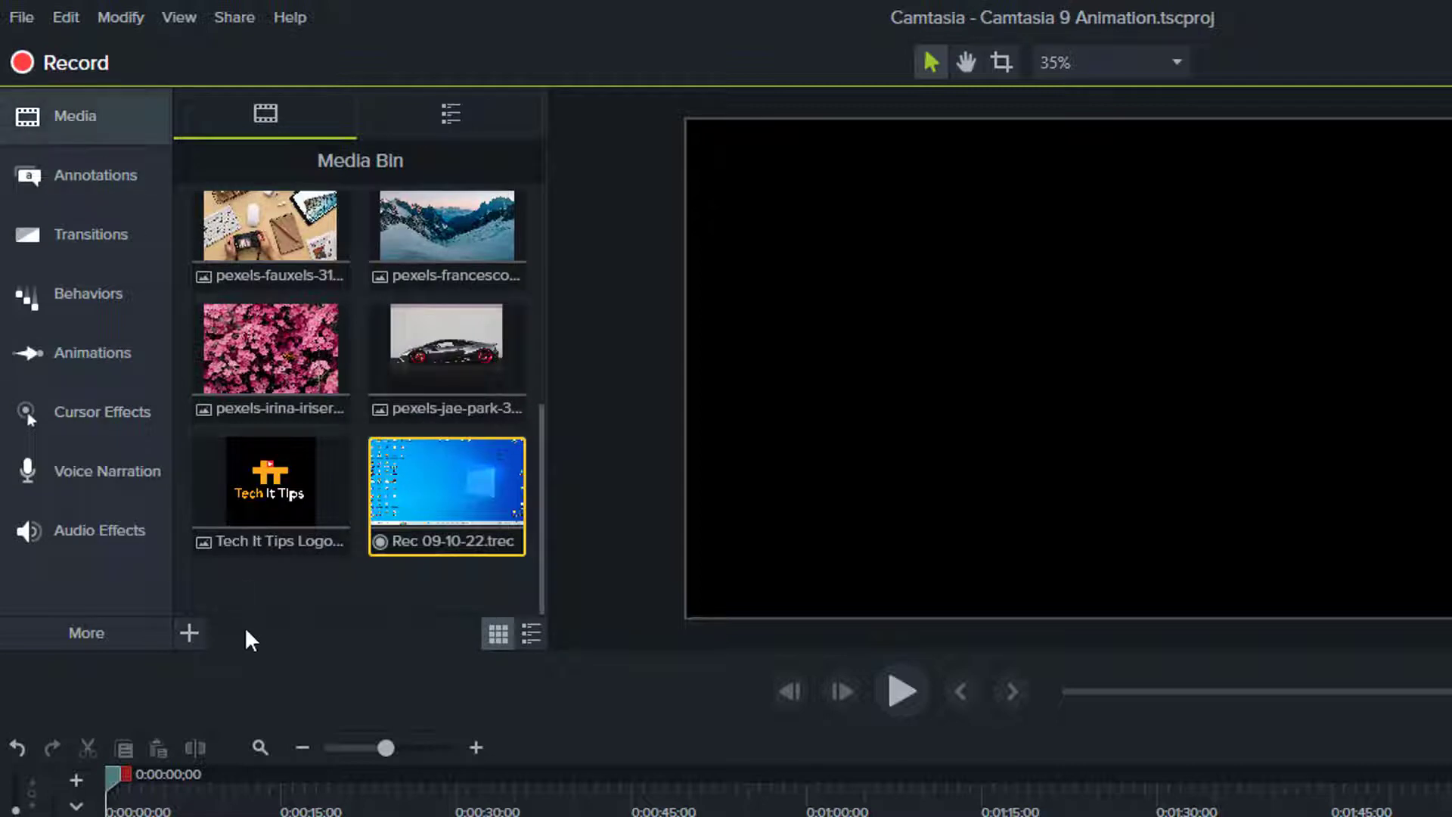
pyautogui.click(194, 634)
pyautogui.click(228, 521)
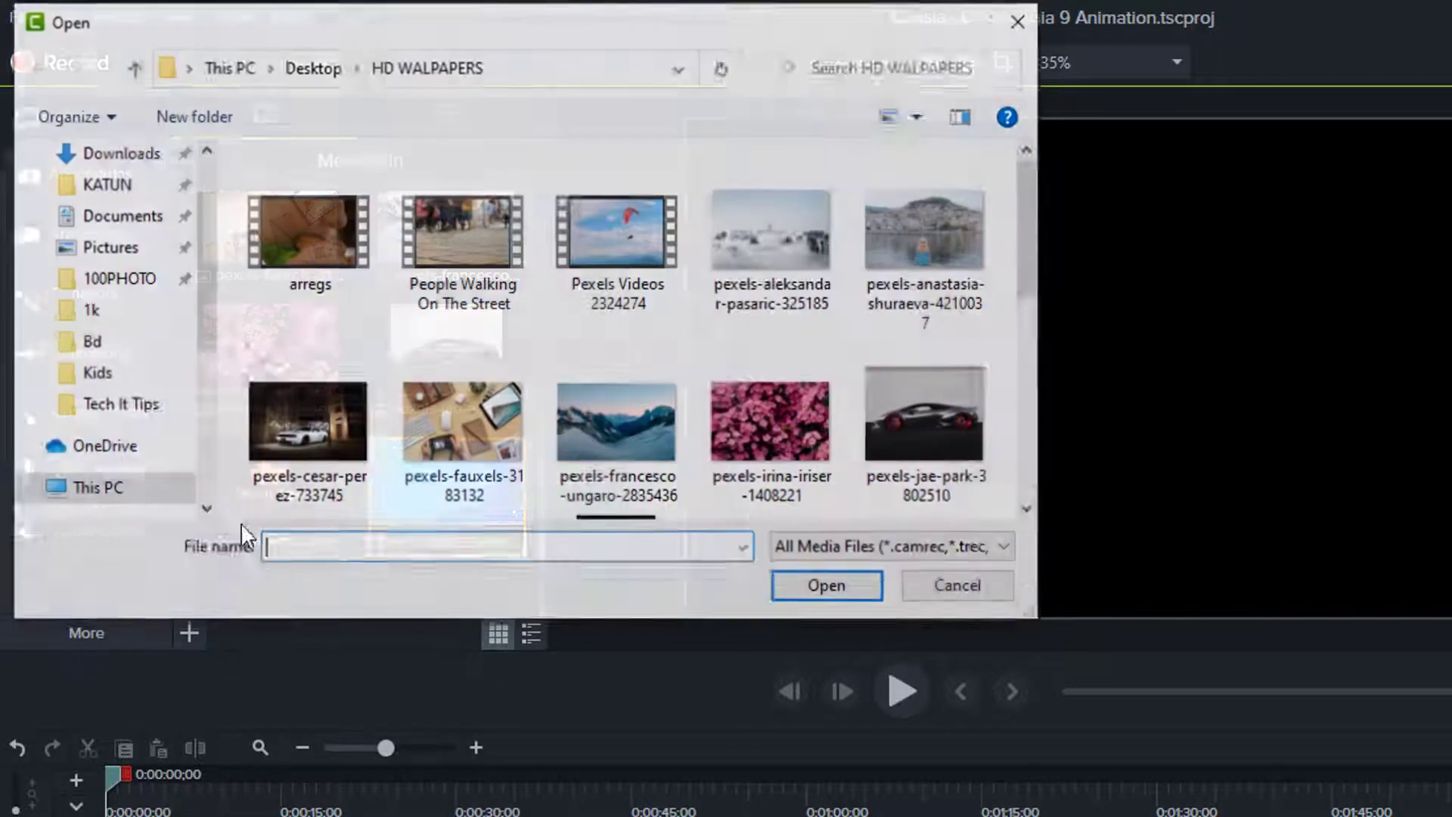
pyautogui.scroll(1, 212, 303)
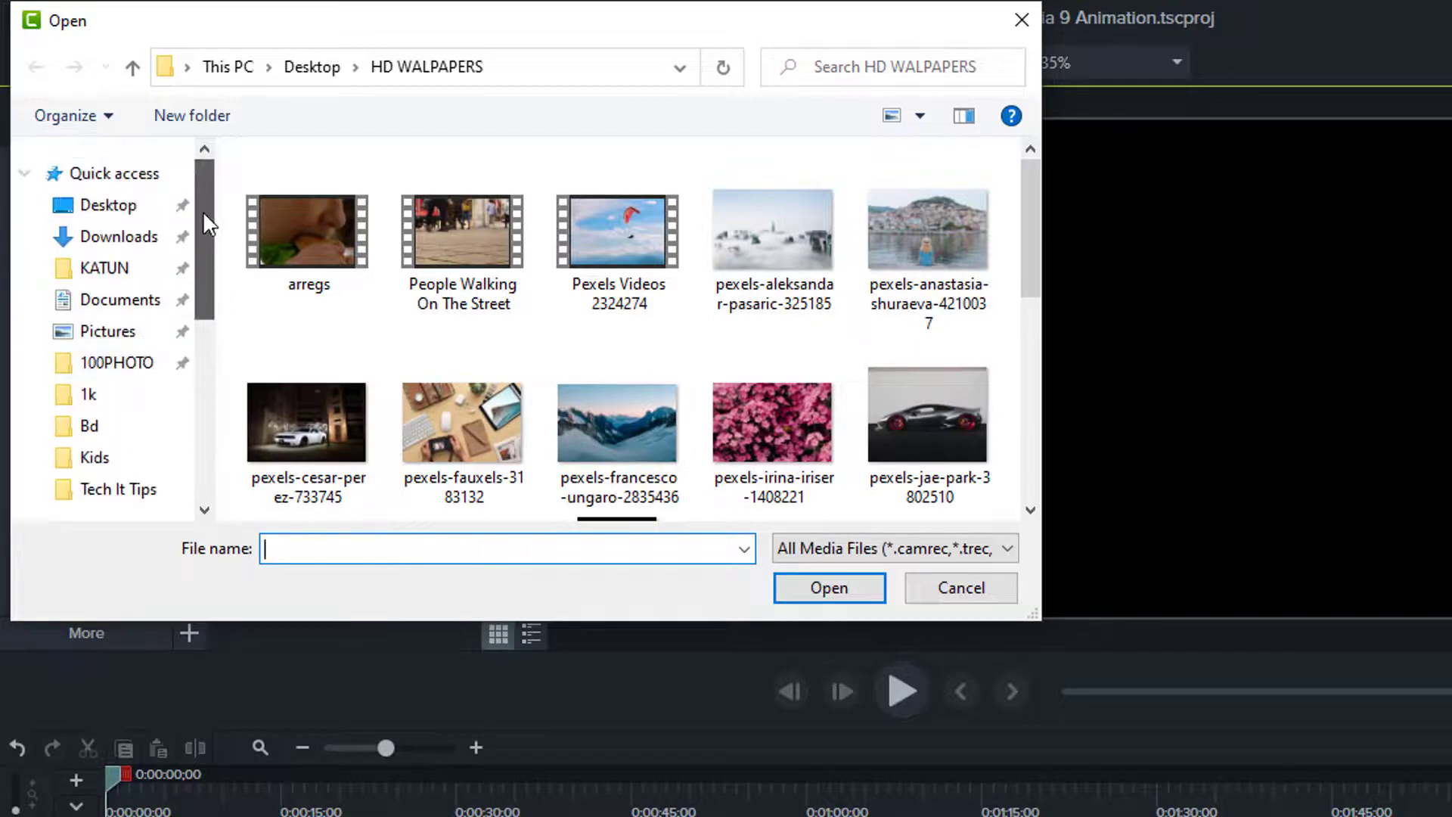
pyautogui.click(106, 205)
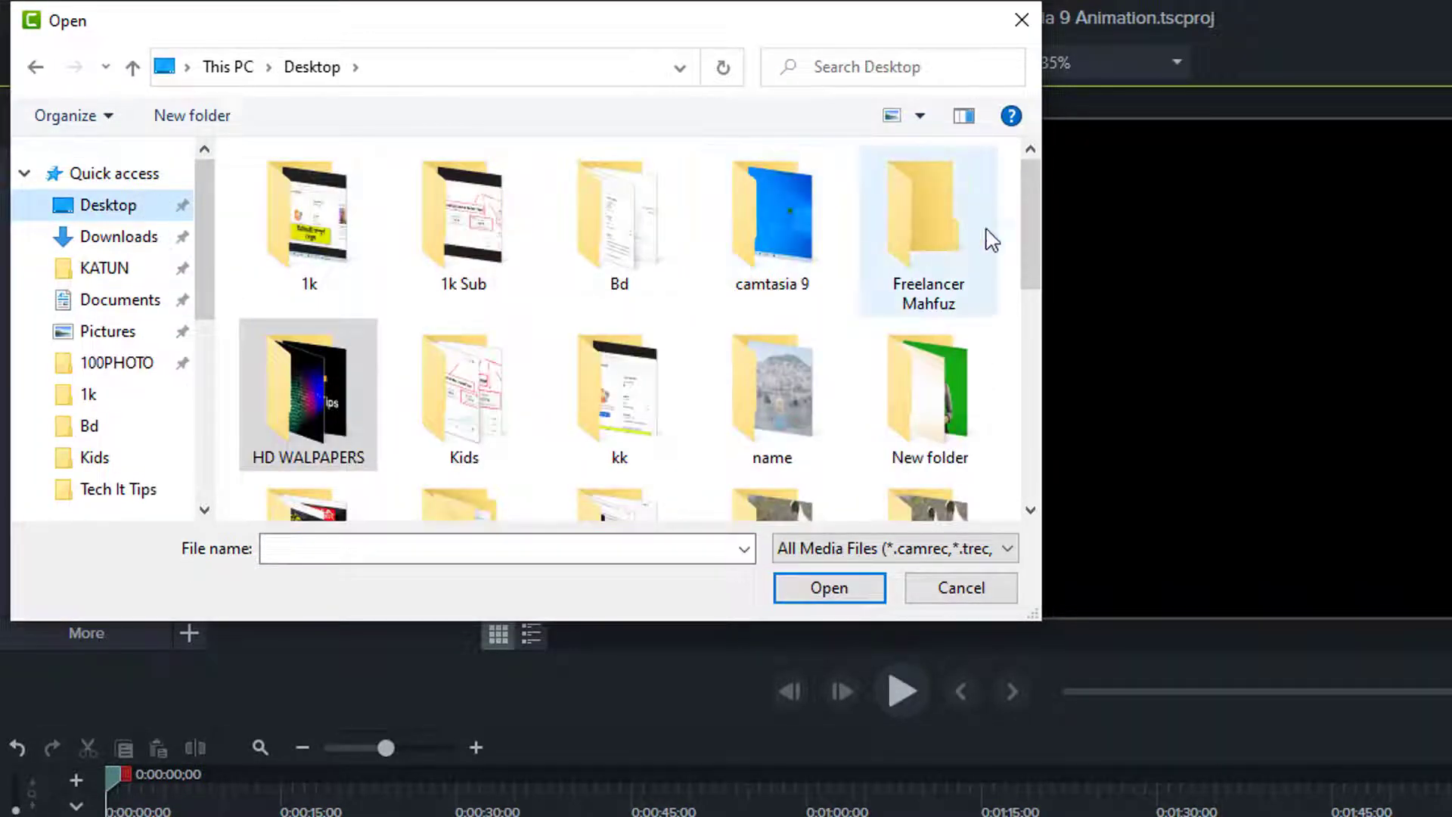
pyautogui.moveTo(1025, 220); pyautogui.dragTo(1032, 169)
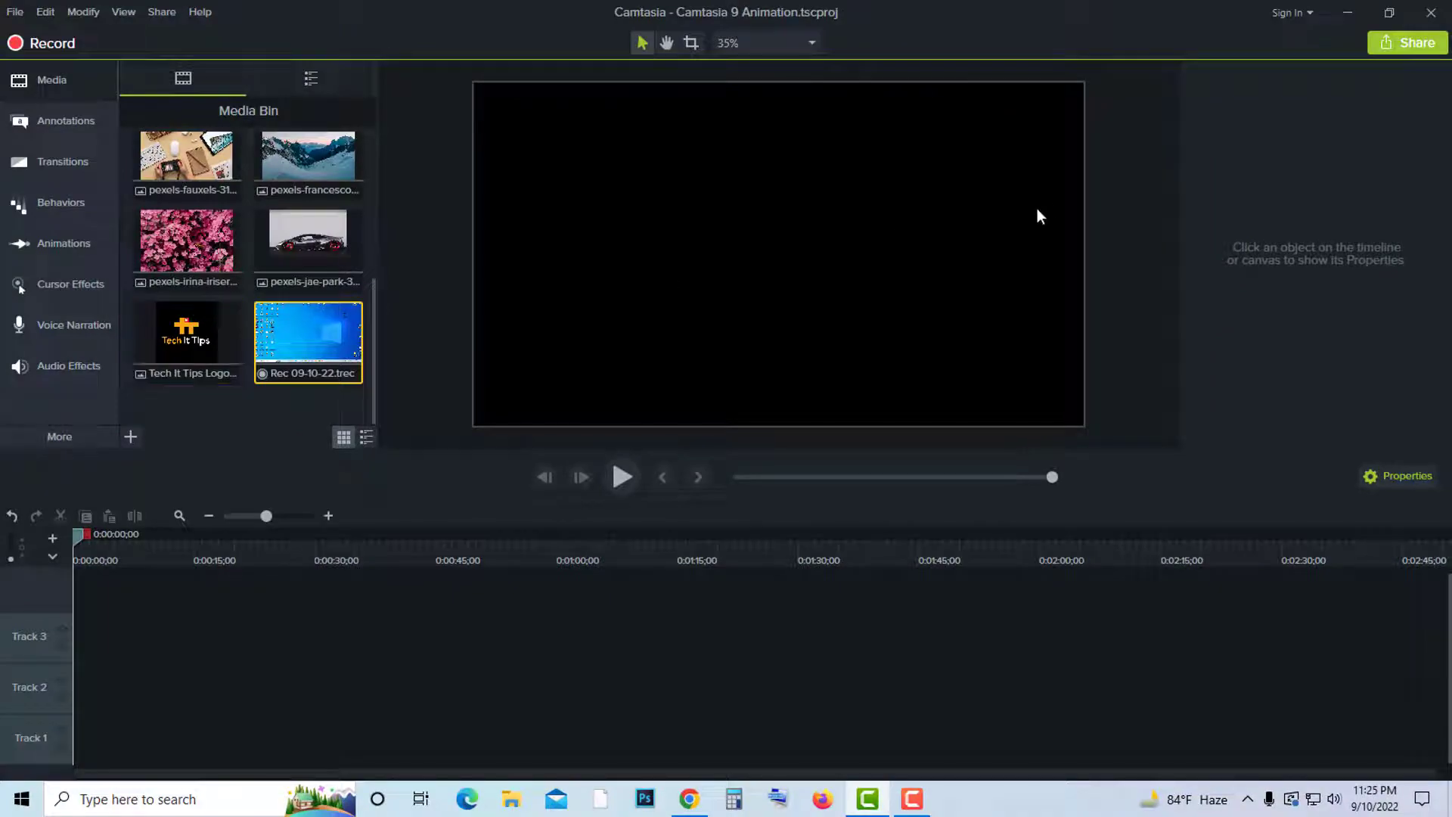
# - Reopen the Camtasia 9 Animation project from its file on the desktop
pyautogui.click(1350, 12)
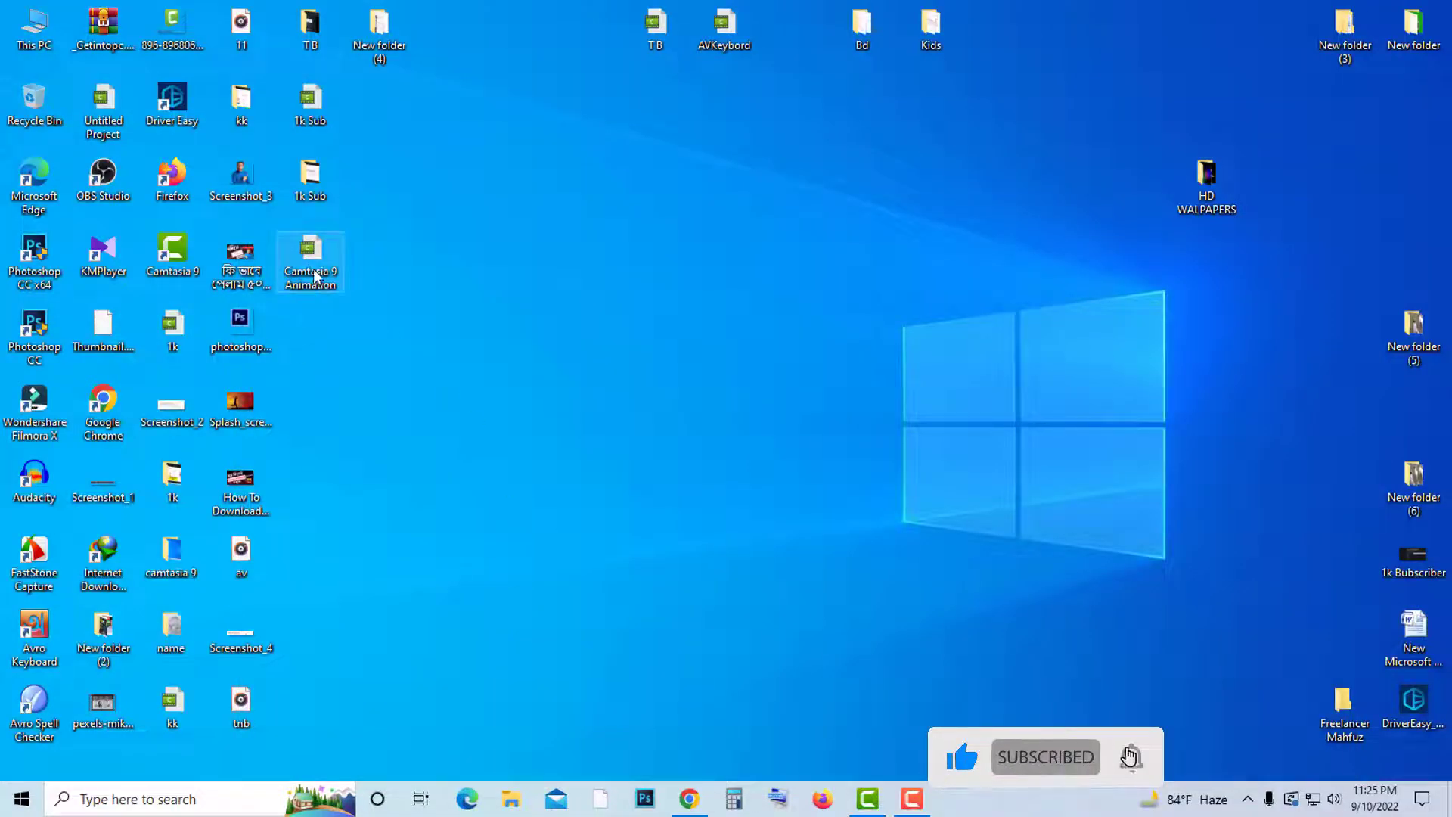
pyautogui.moveTo(310, 253); pyautogui.dragTo(256, 389)
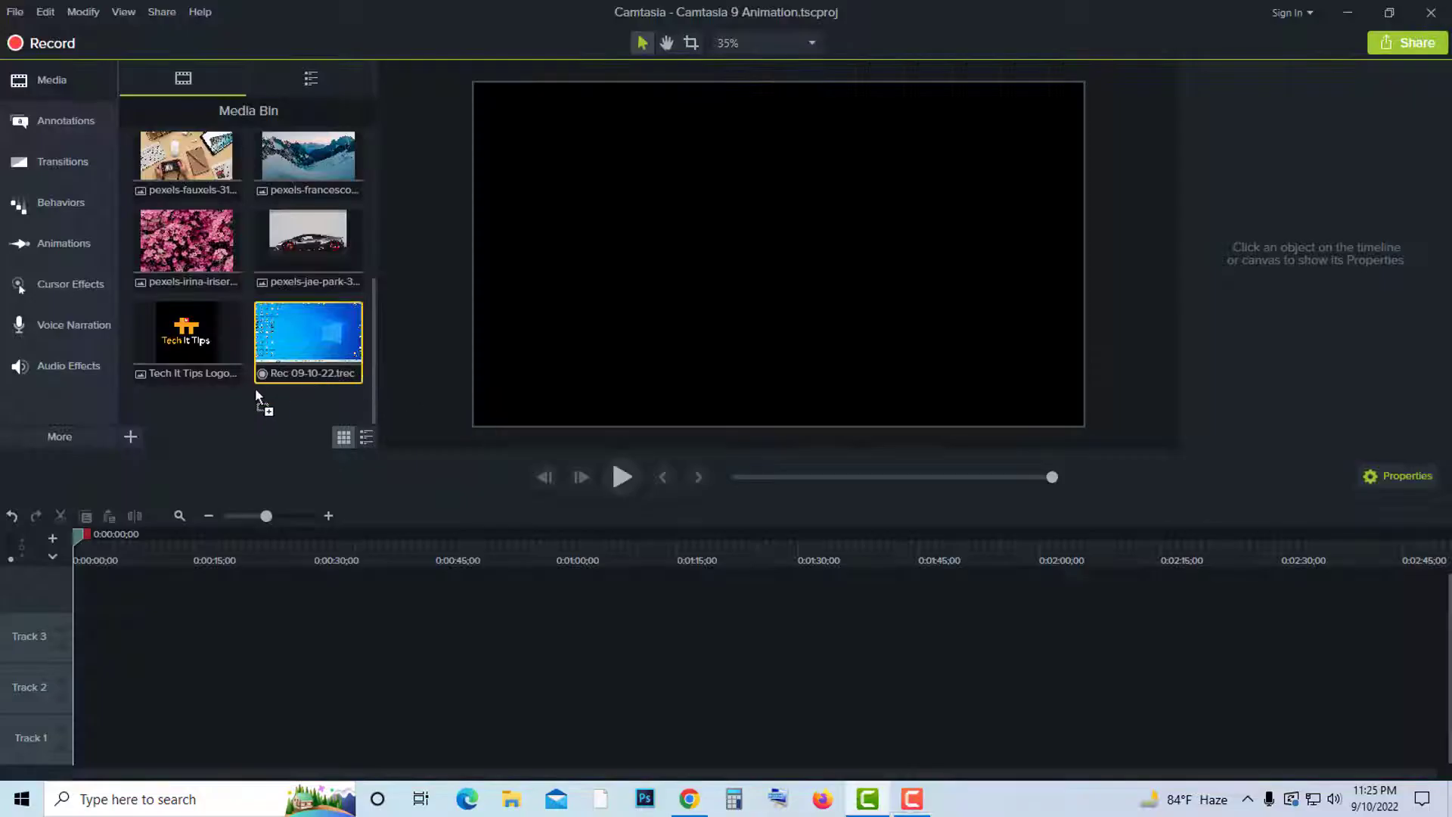
pyautogui.moveTo(364, 380); pyautogui.dragTo(361, 377)
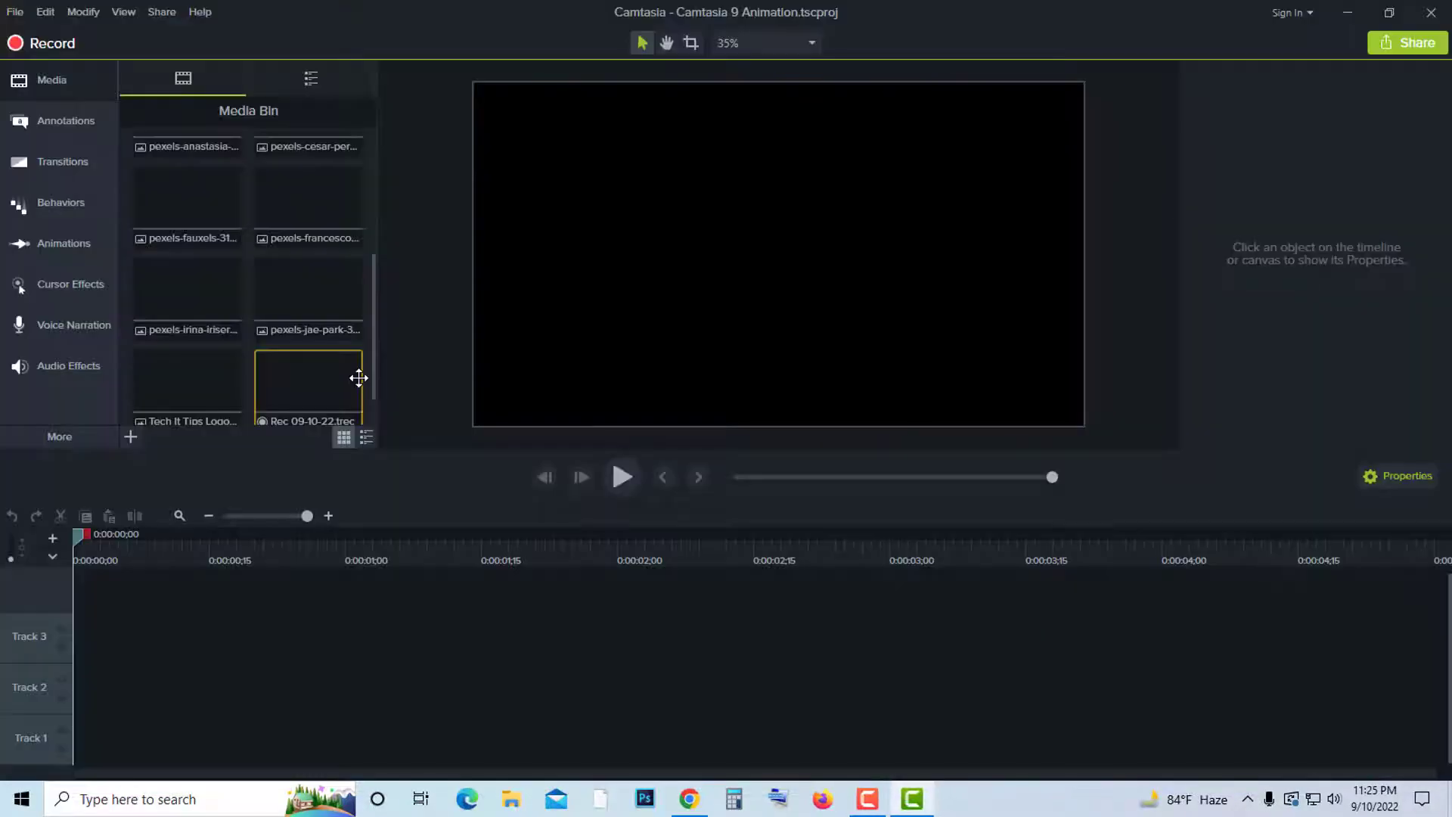
# - Place the Rec 09-10-22.trec recording at the start of Track 3 and zoom the timeline out to fit the whole clip
pyautogui.scroll(-1, 303, 378)
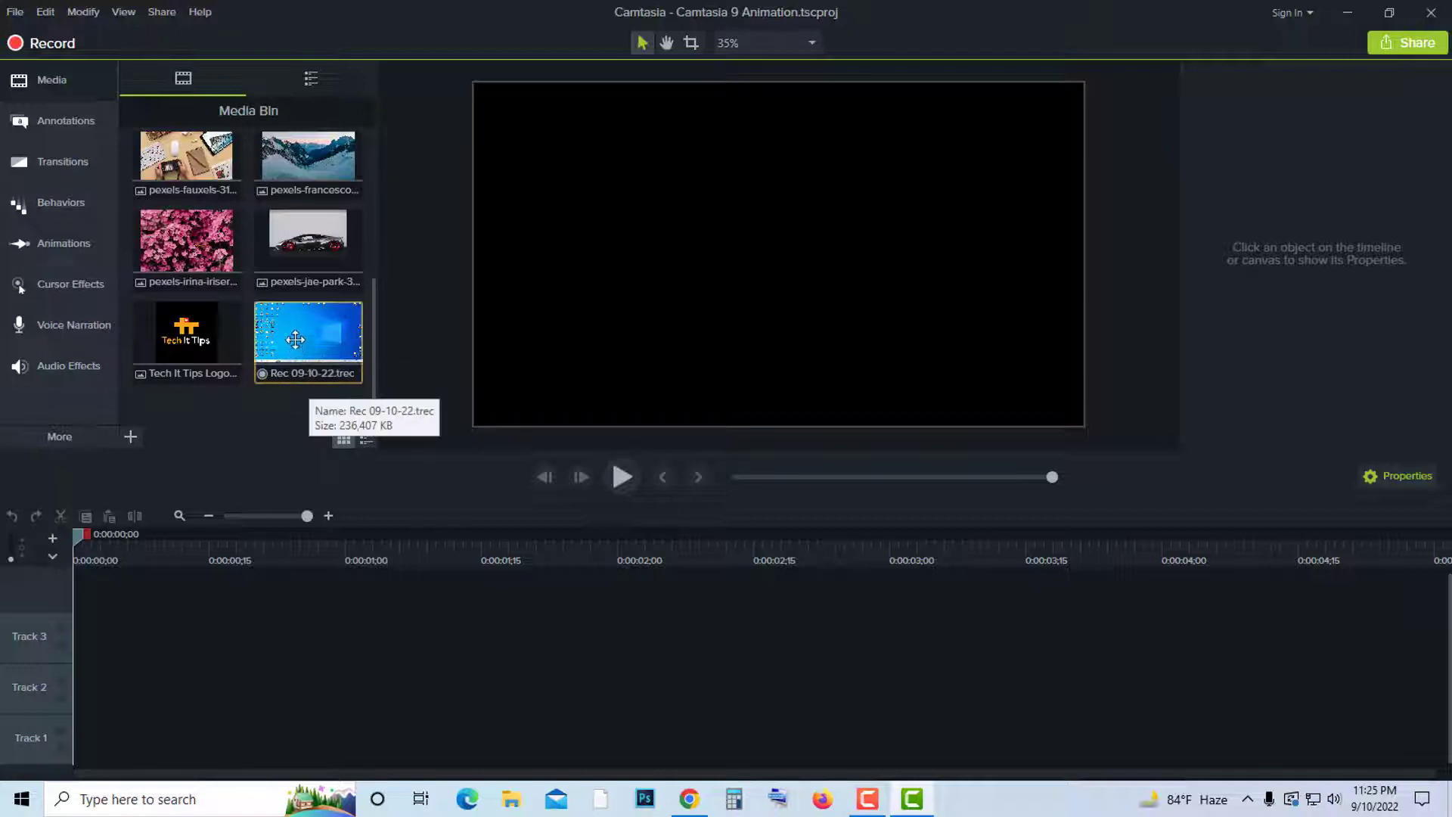
pyautogui.moveTo(297, 333); pyautogui.dragTo(194, 664)
pyautogui.moveTo(593, 645); pyautogui.dragTo(429, 687)
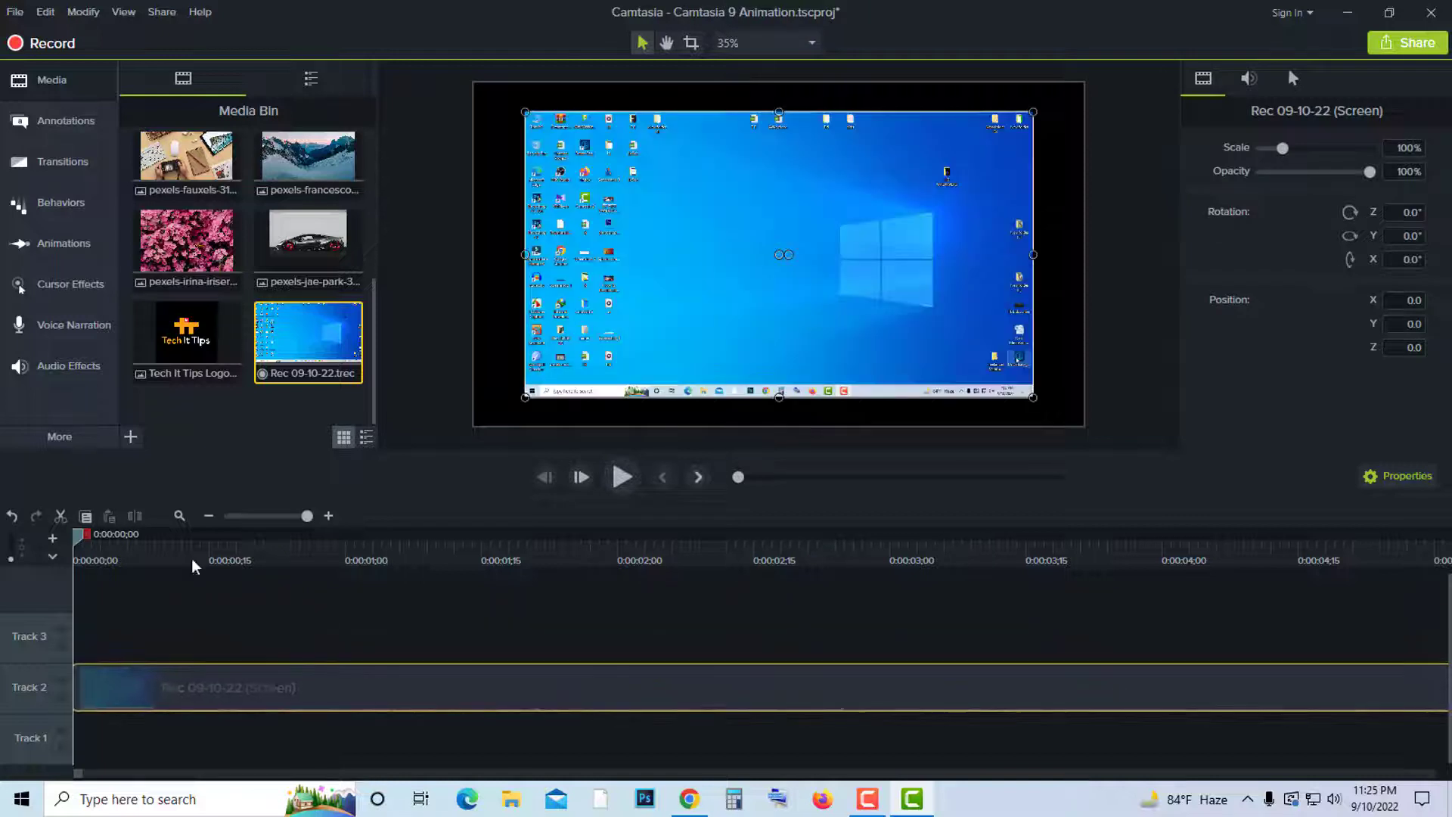
pyautogui.moveTo(195, 566); pyautogui.dragTo(202, 531)
pyautogui.moveTo(292, 518); pyautogui.dragTo(242, 517)
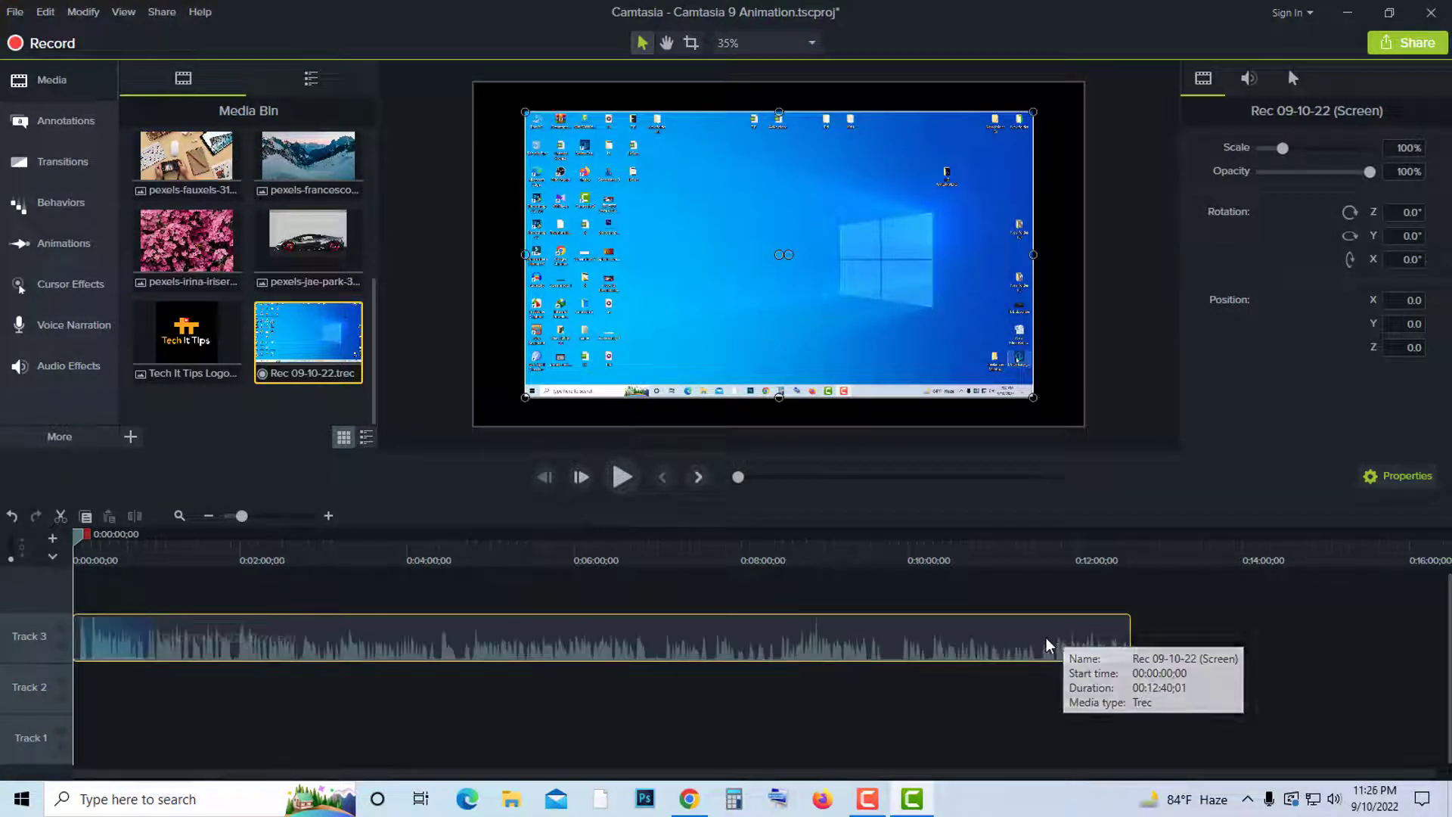
# - Separate the audio from the video of the Rec 09-10-22 clip and delete the audio clip
pyautogui.rightClick(980, 643)
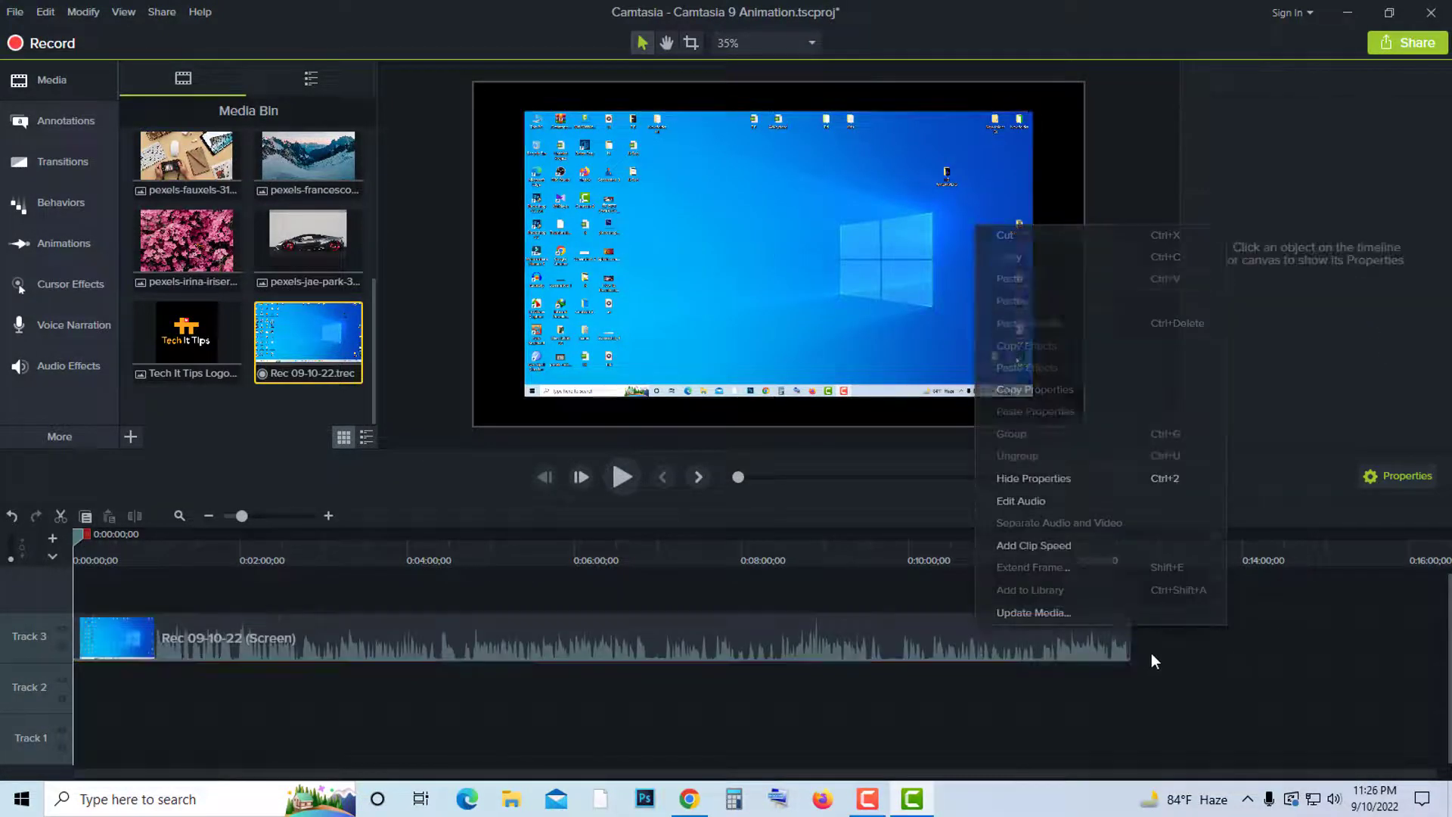
pyautogui.click(956, 646)
pyautogui.rightClick(958, 643)
pyautogui.click(1016, 523)
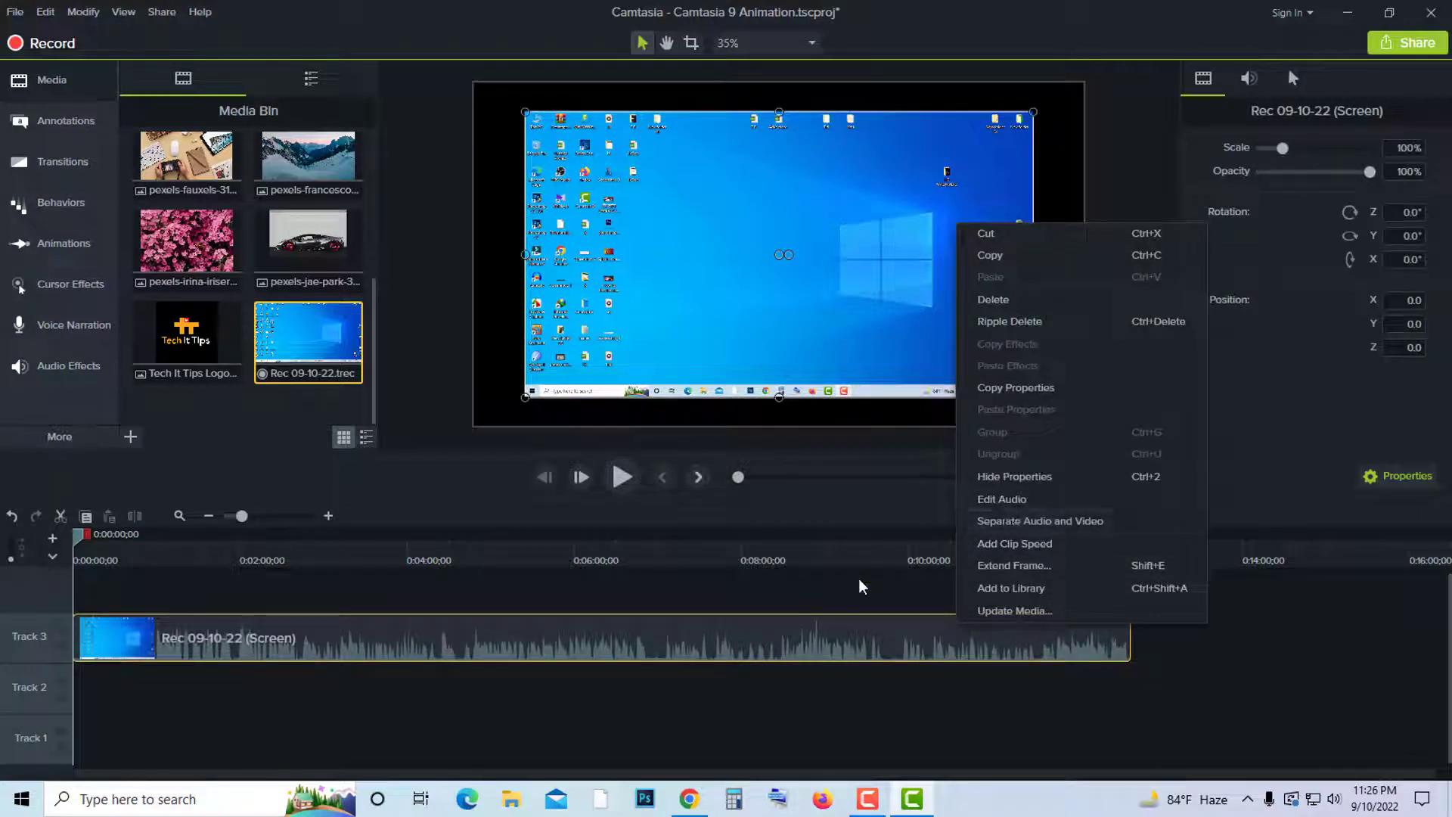
pyautogui.rightClick(838, 629)
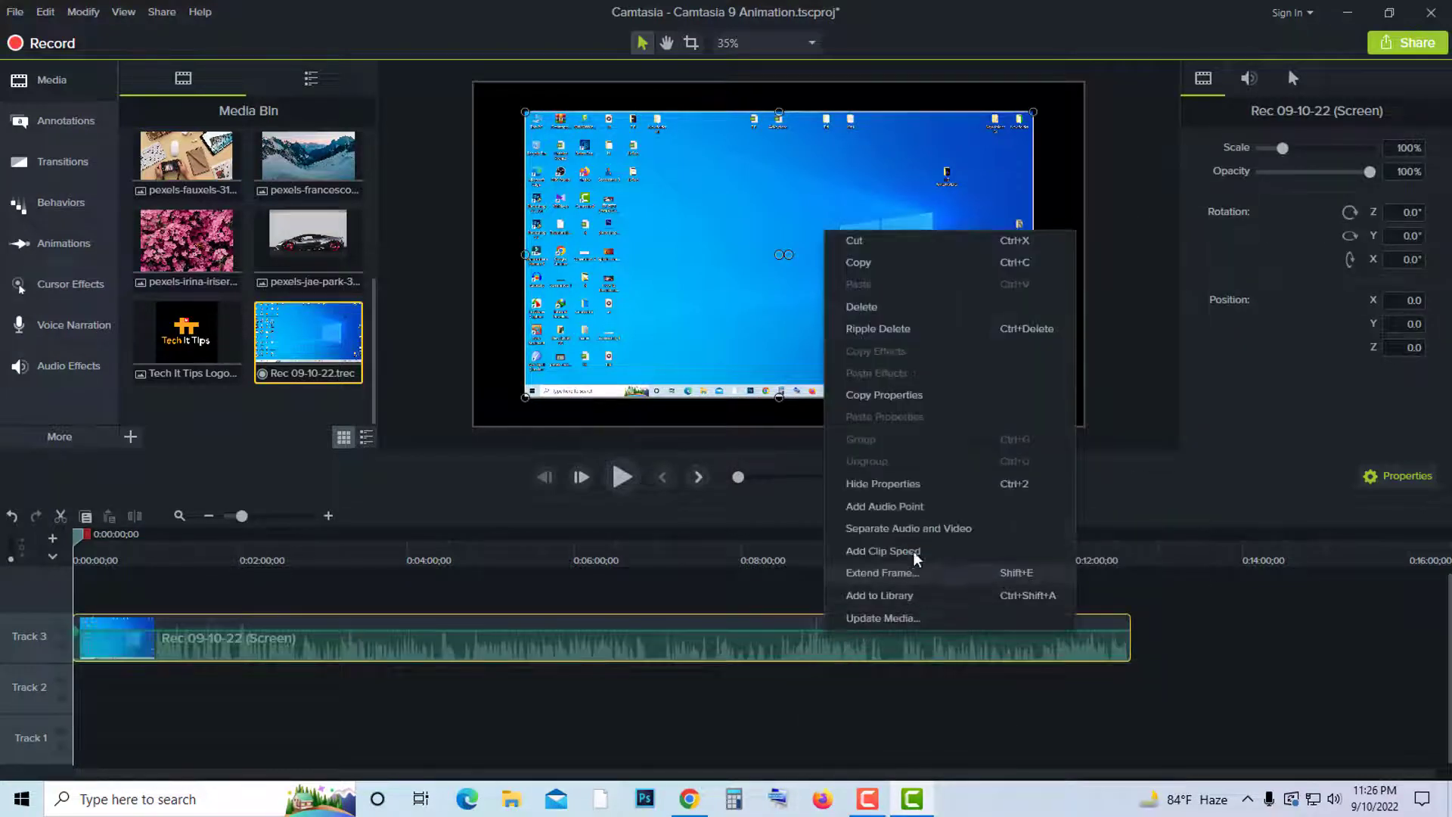
pyautogui.click(918, 525)
pyautogui.click(1110, 596)
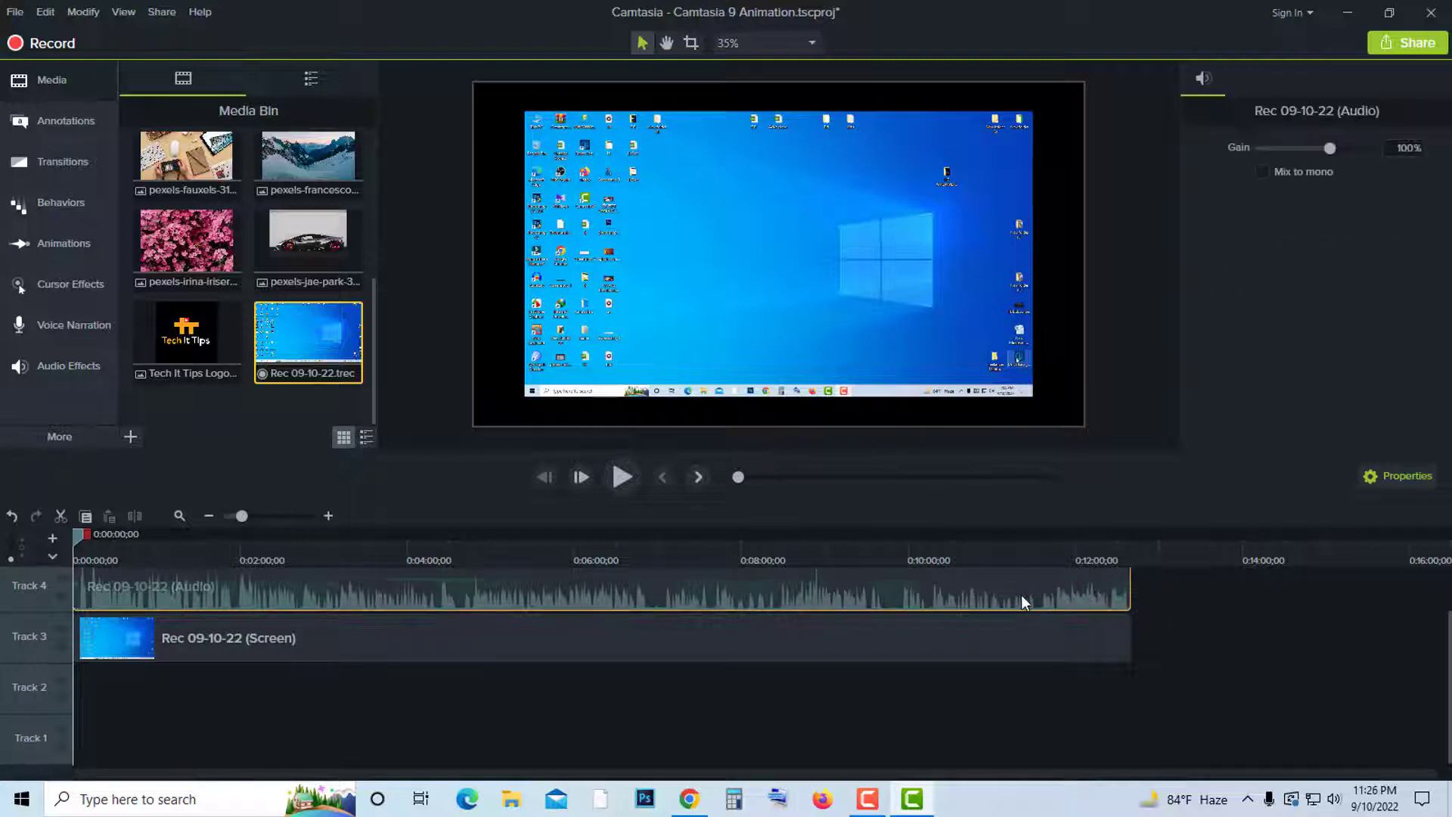
pyautogui.press('Delete')
# - Scale the screen recording to 120% so it fills the canvas, and preview it around 0:01:30
pyautogui.moveTo(970, 370); pyautogui.dragTo(1084, 425)
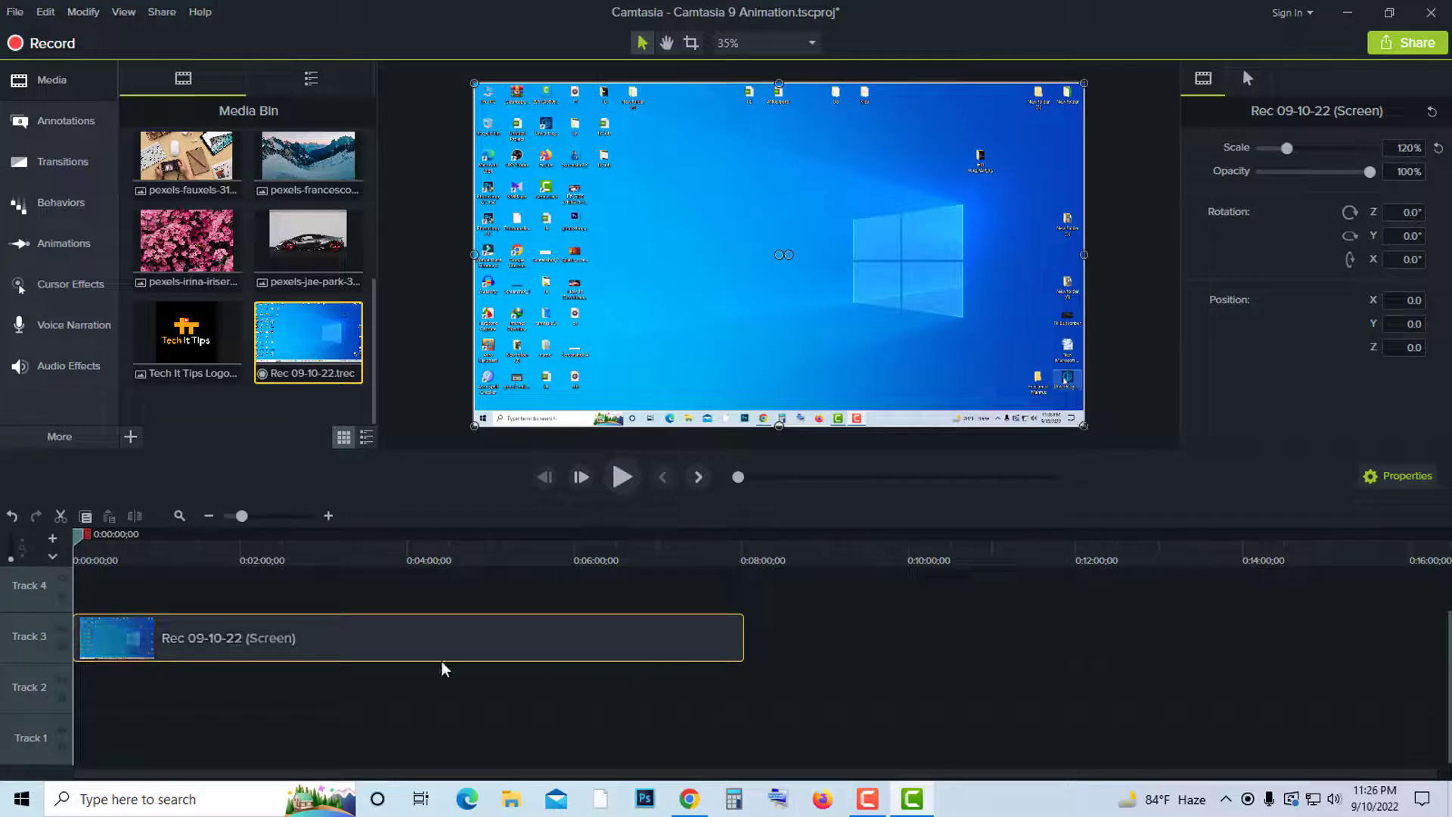
pyautogui.moveTo(82, 538); pyautogui.dragTo(187, 556)
pyautogui.click(620, 478)
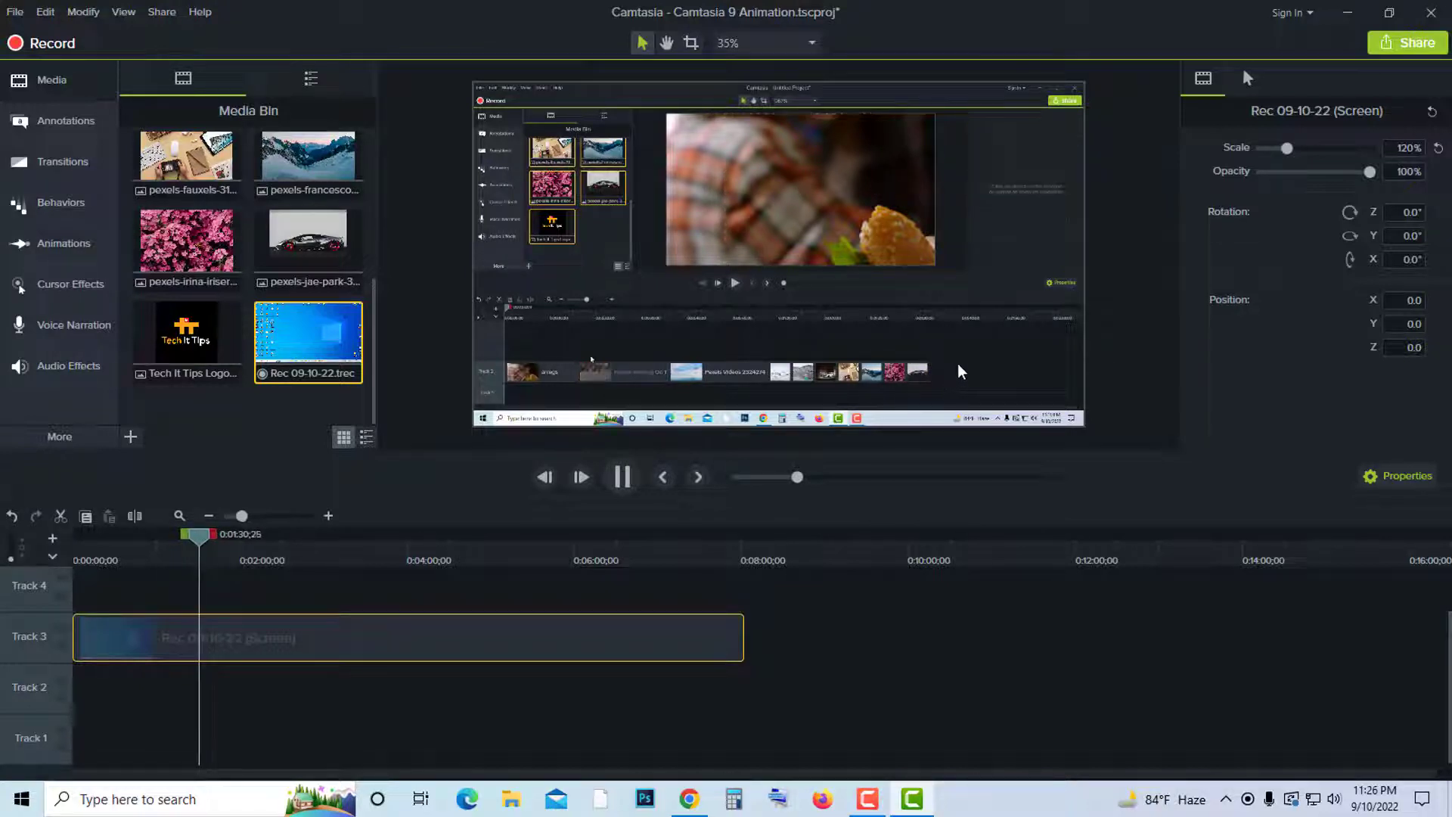
pyautogui.click(621, 477)
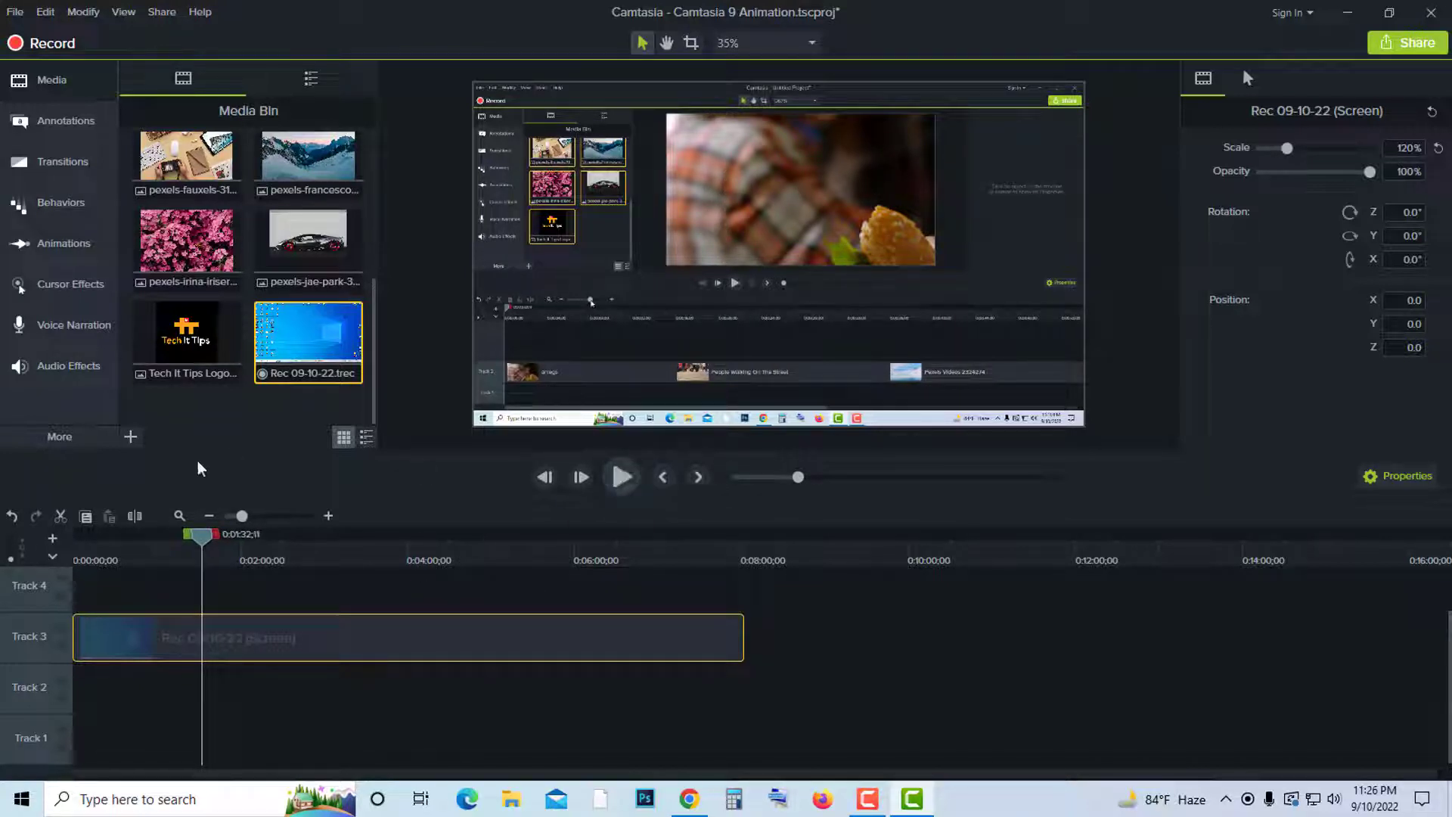
# - Try the Cursor Highlight effect on the screen recording clip in playback and remove it again
pyautogui.click(84, 286)
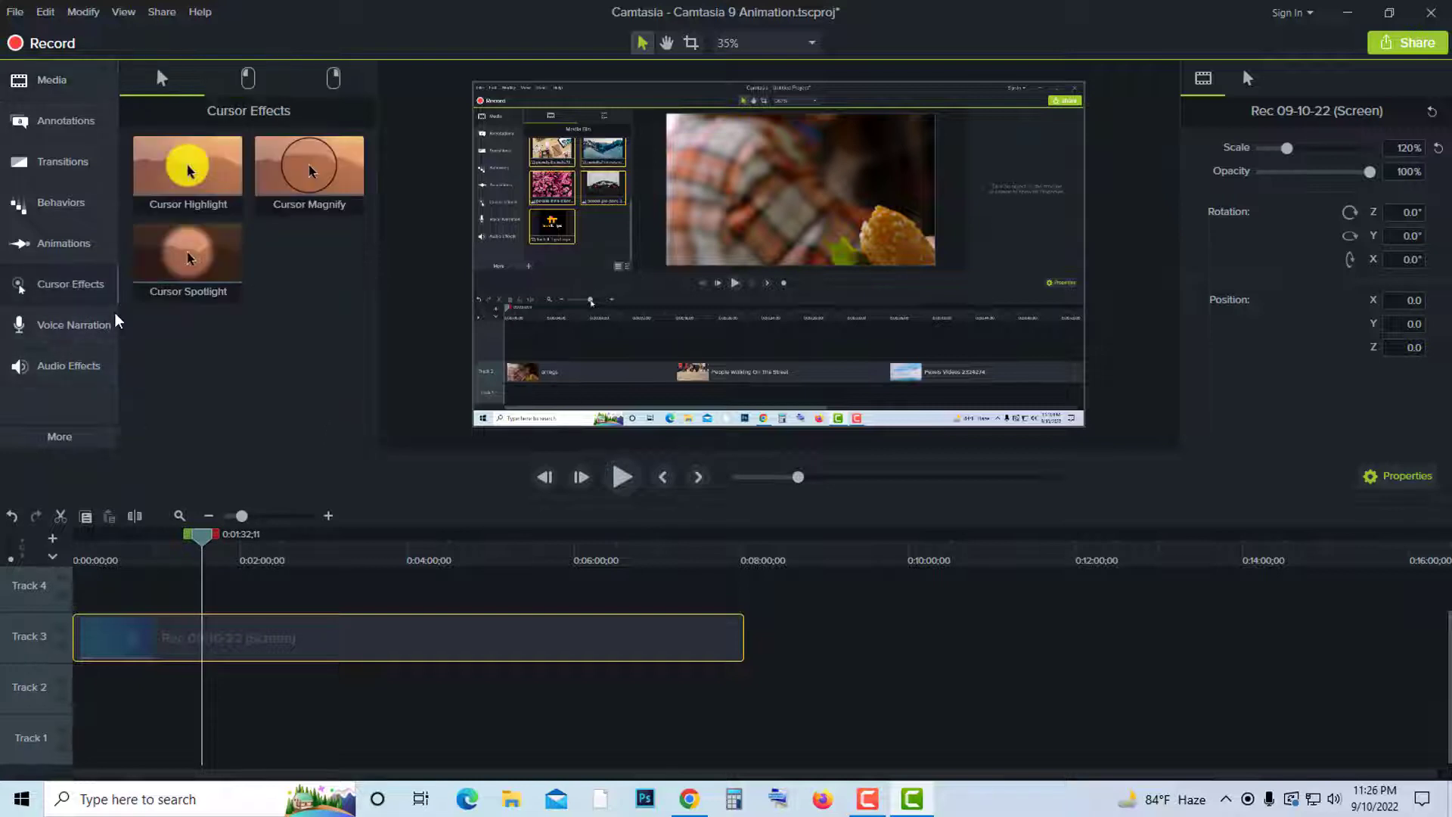
pyautogui.click(190, 173)
pyautogui.moveTo(186, 173); pyautogui.dragTo(212, 631)
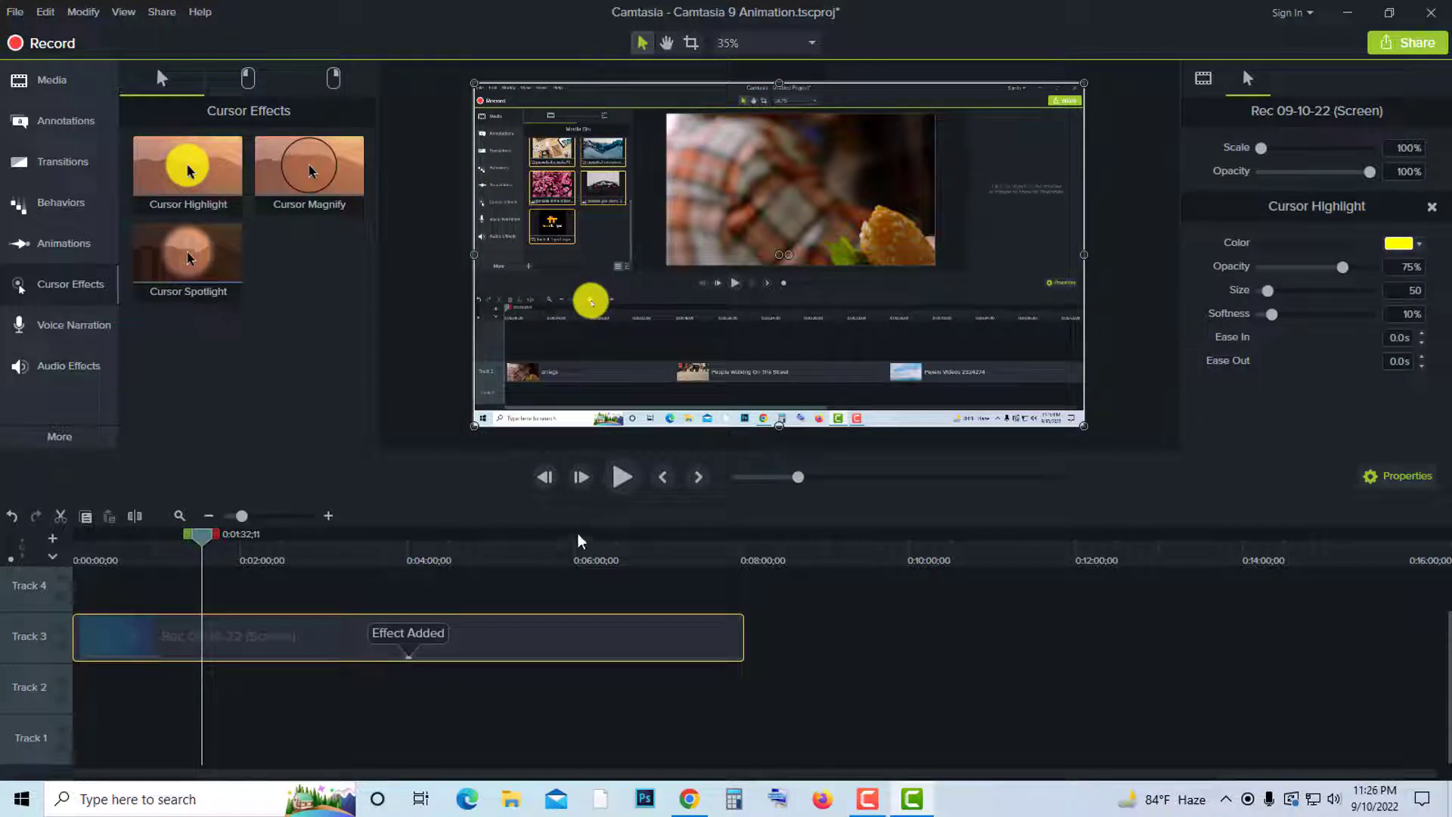
pyautogui.click(625, 477)
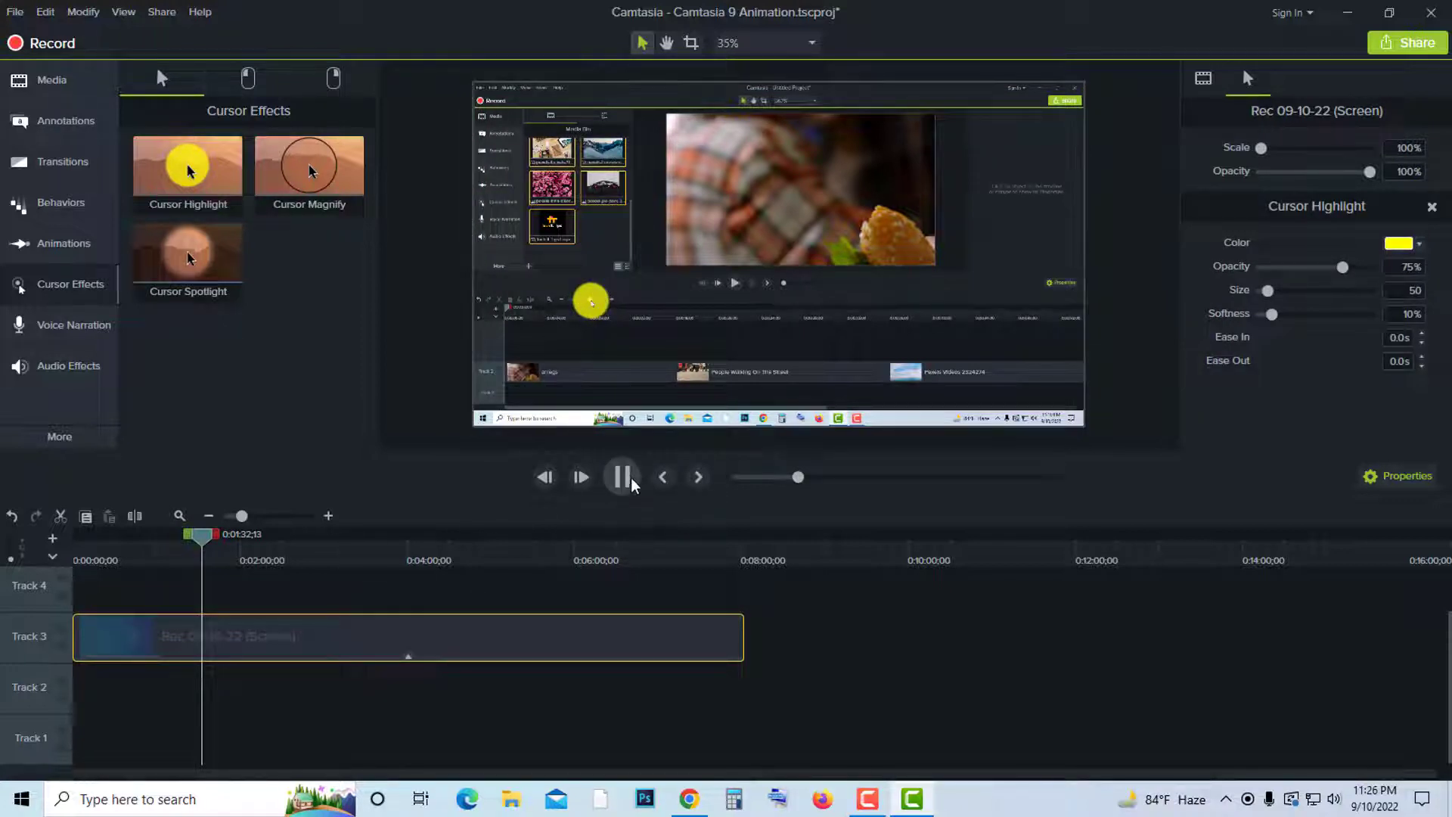
pyautogui.press('space')
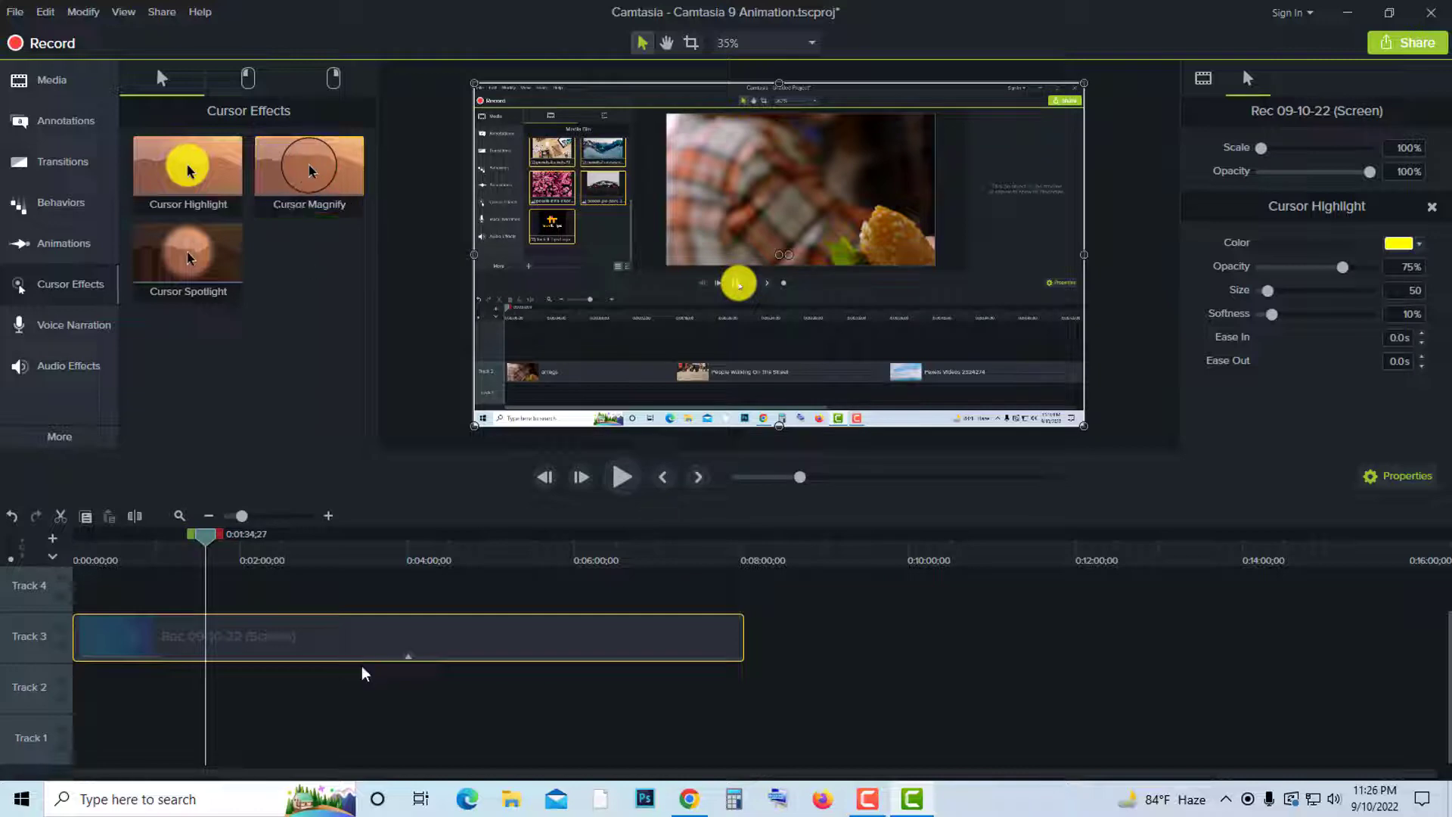
pyautogui.moveTo(404, 658); pyautogui.dragTo(410, 664)
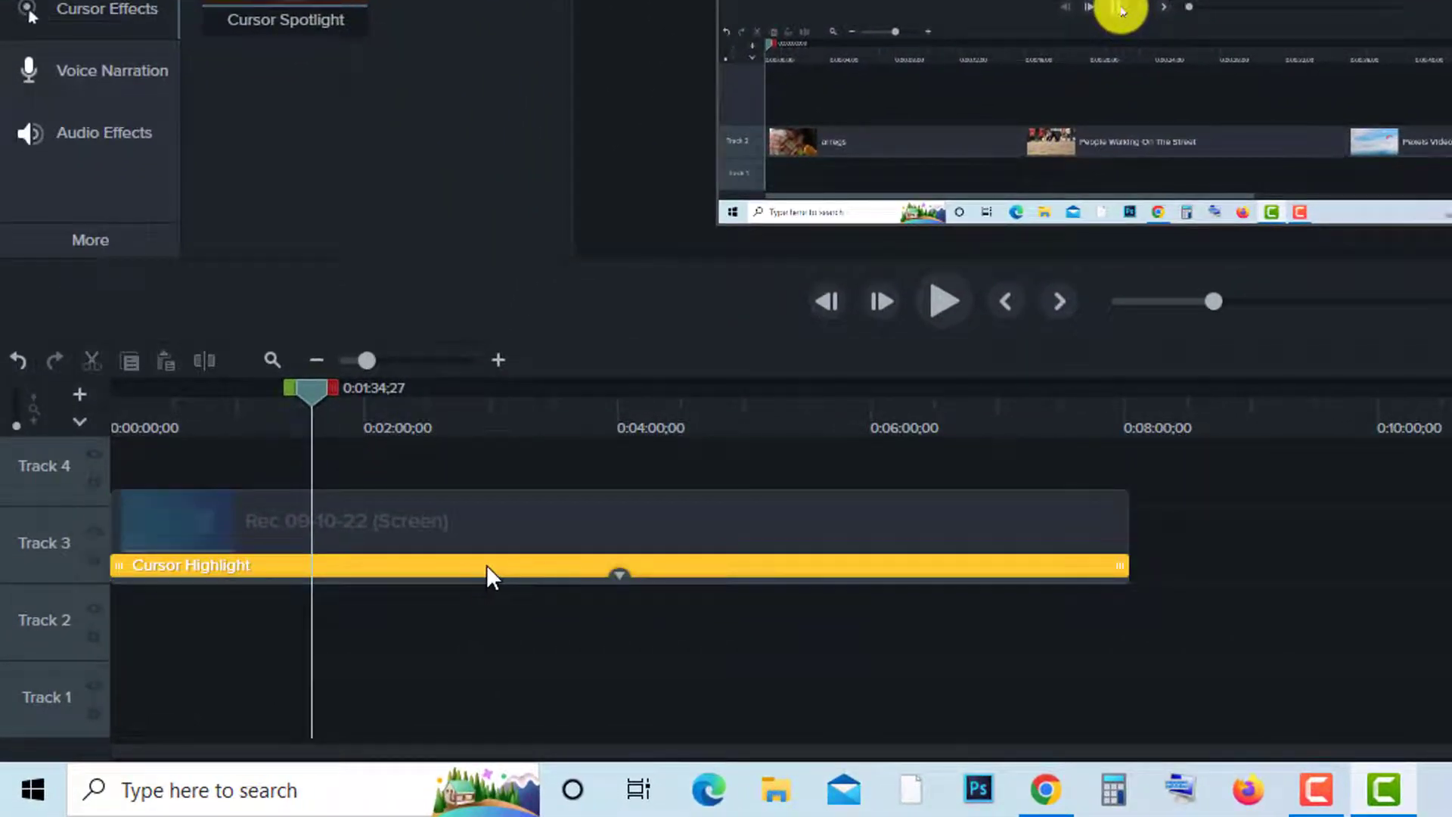
pyautogui.hotkey('ctrl', 'z')
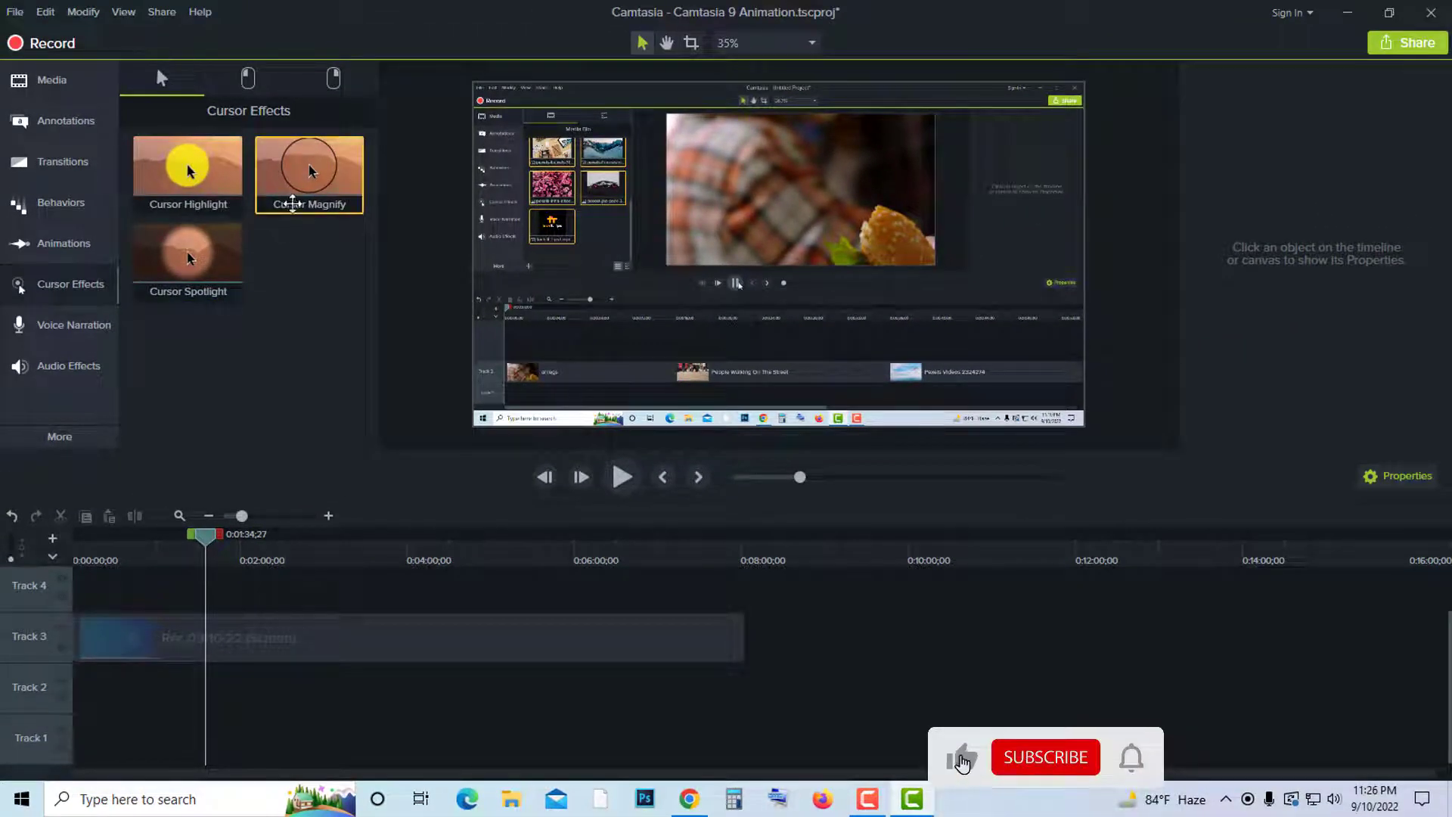
# - Try the Cursor Magnify effect on the Track 3 recording in playback and delete the effect
pyautogui.moveTo(292, 202); pyautogui.dragTo(321, 643)
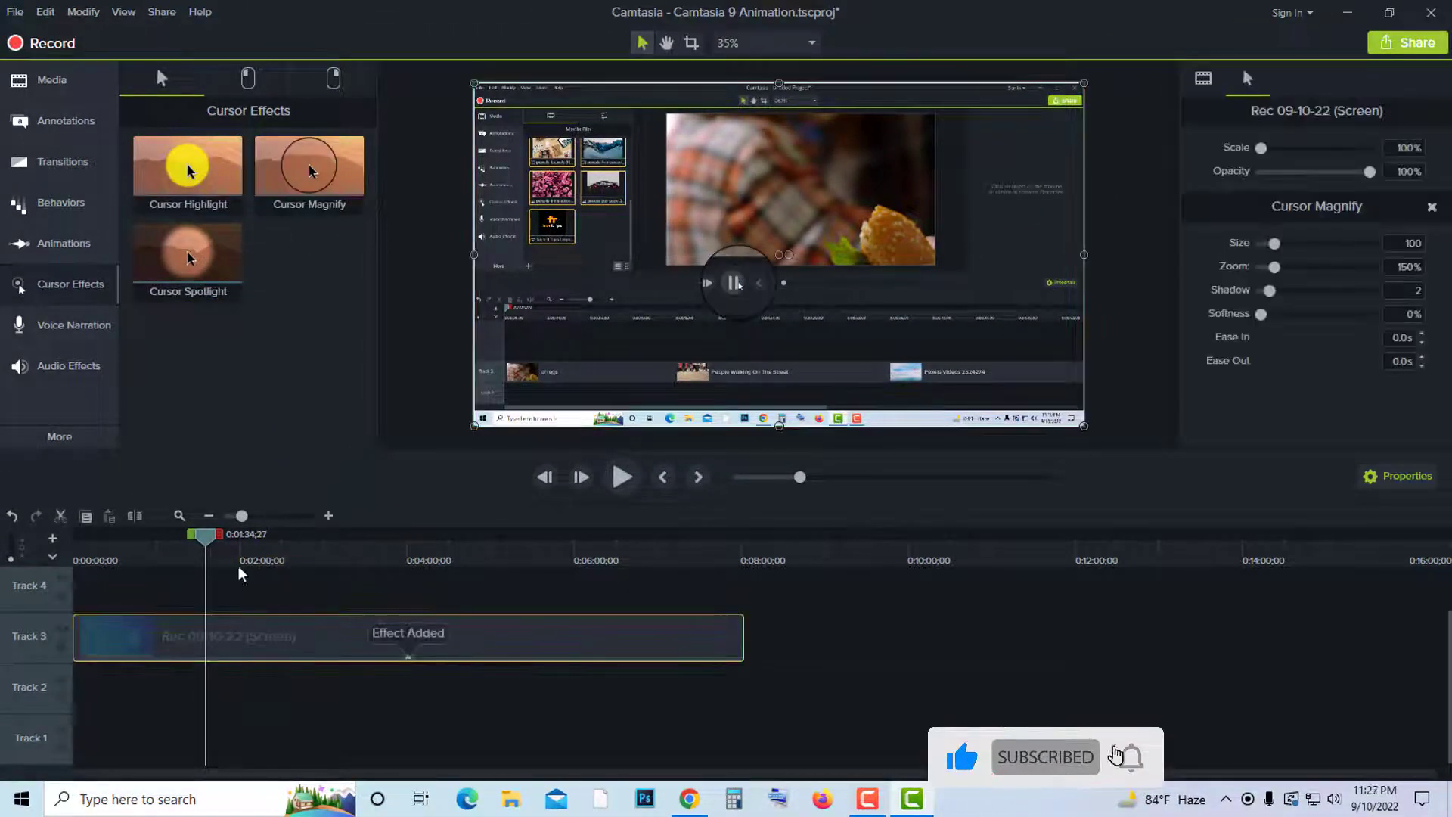
pyautogui.click(627, 477)
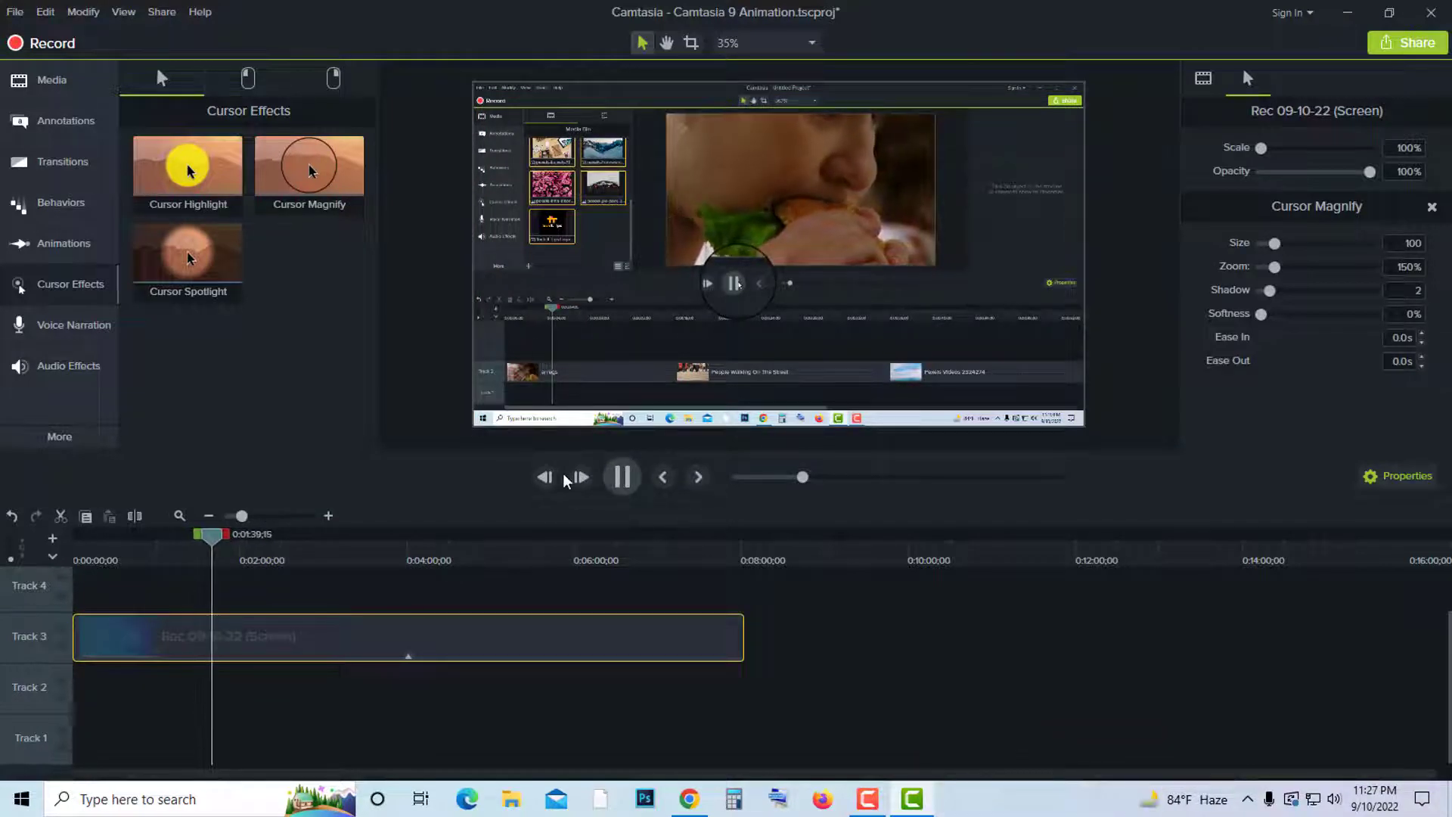
pyautogui.click(410, 658)
pyautogui.click(439, 655)
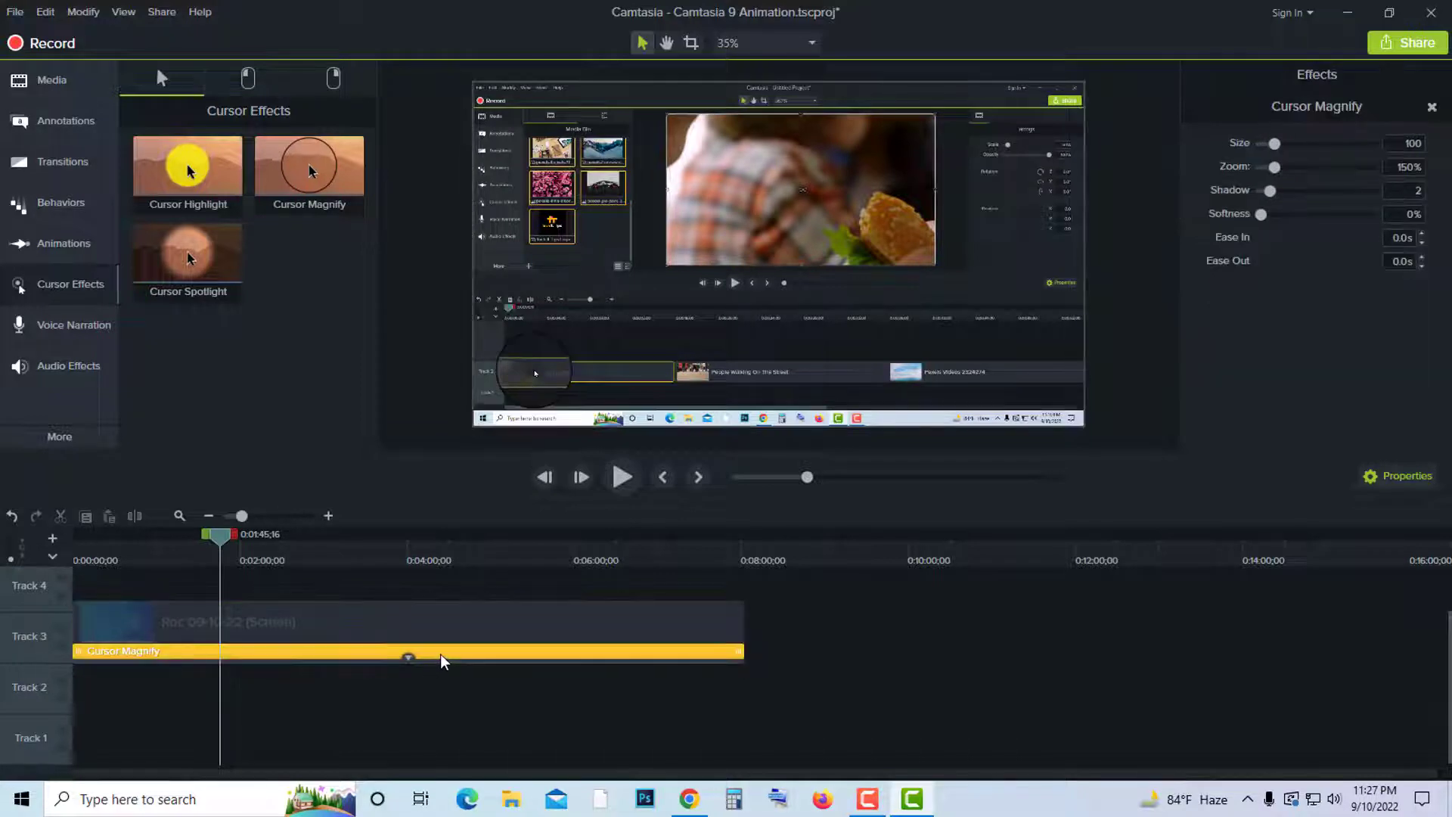
pyautogui.press('Delete')
# - Try the Cursor Spotlight effect on the recording clip in playback and clear it from the clip
pyautogui.moveTo(196, 295); pyautogui.dragTo(332, 639)
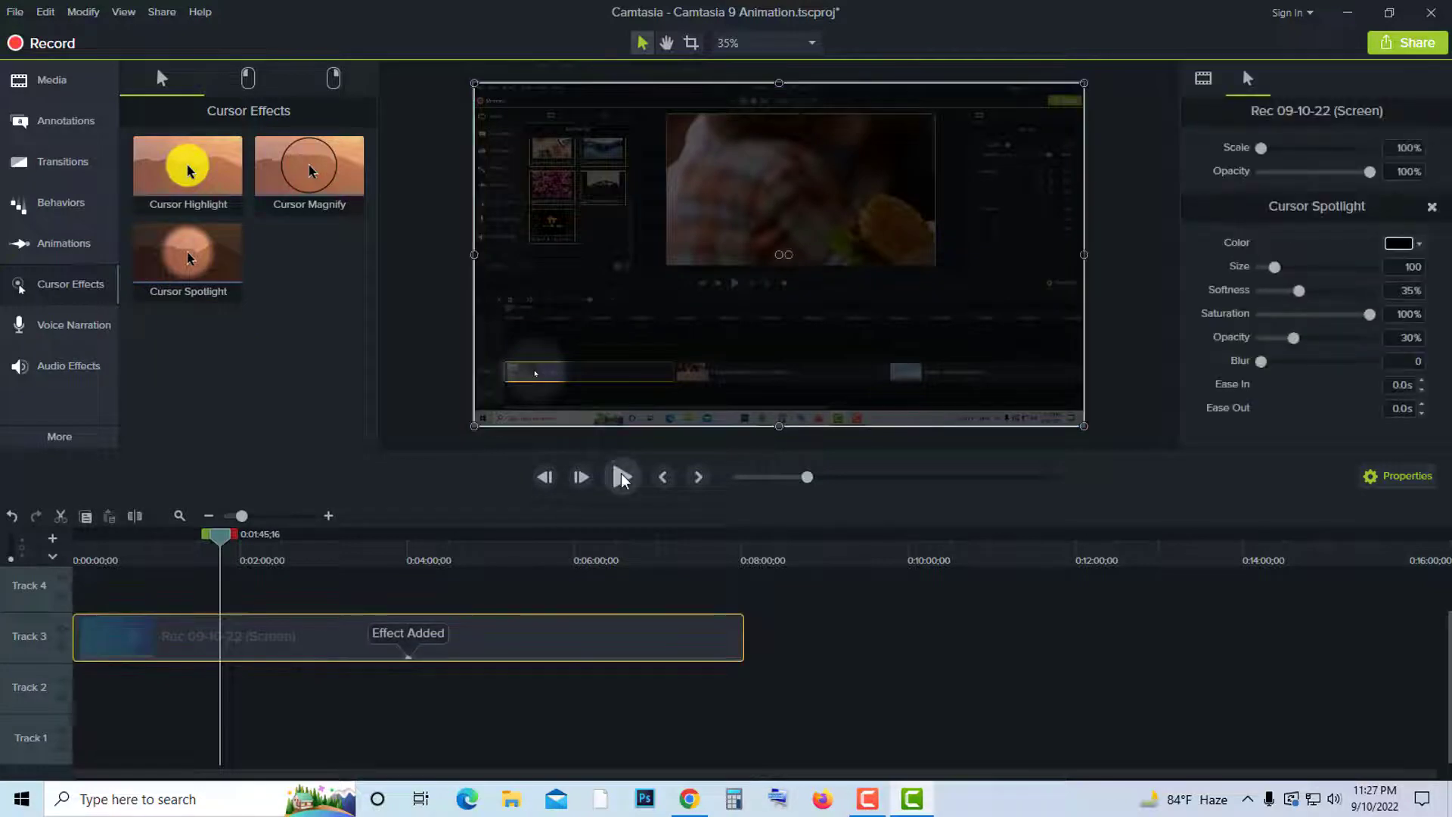
pyautogui.click(620, 477)
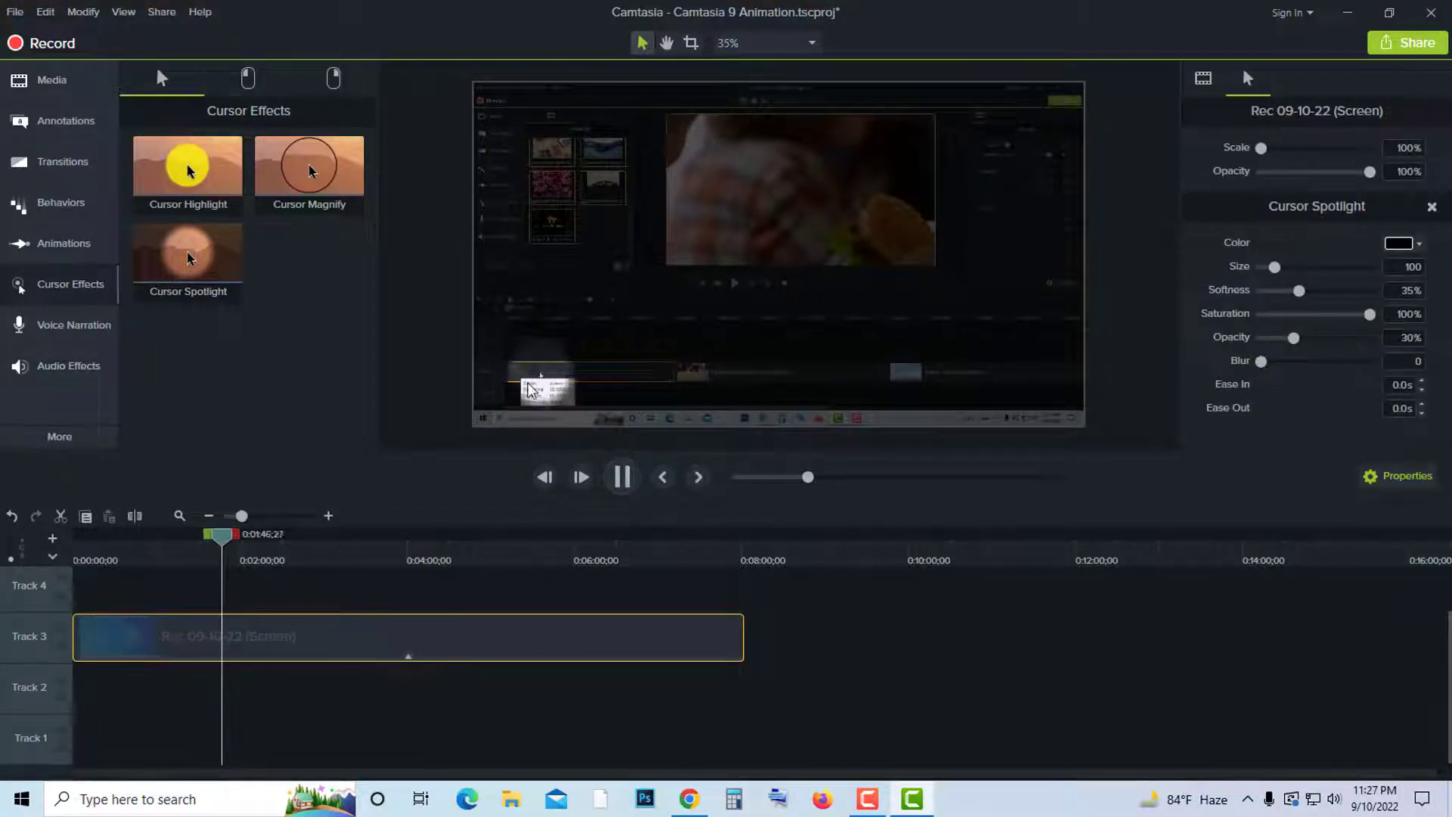
pyautogui.click(625, 474)
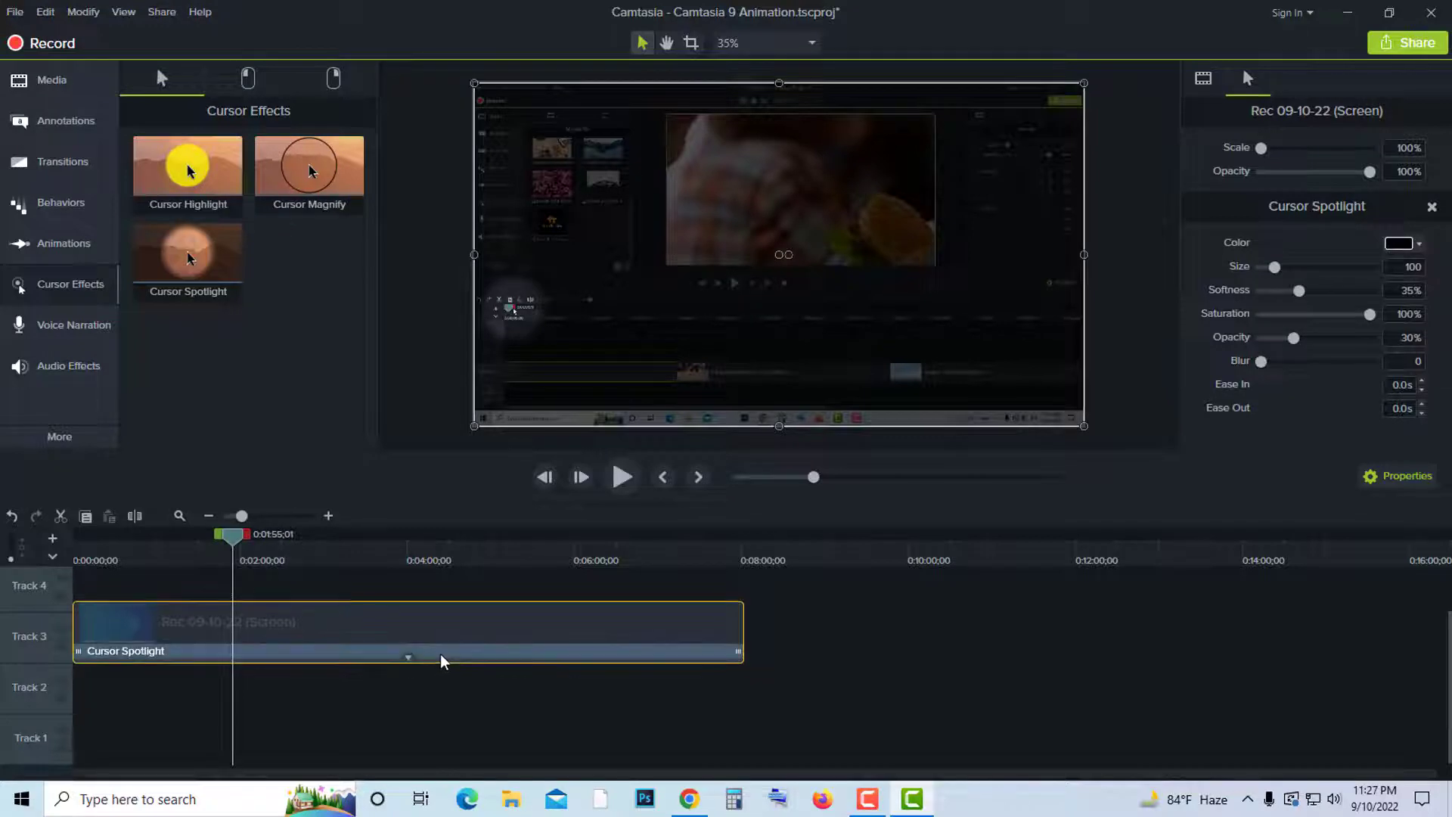
pyautogui.click(381, 180)
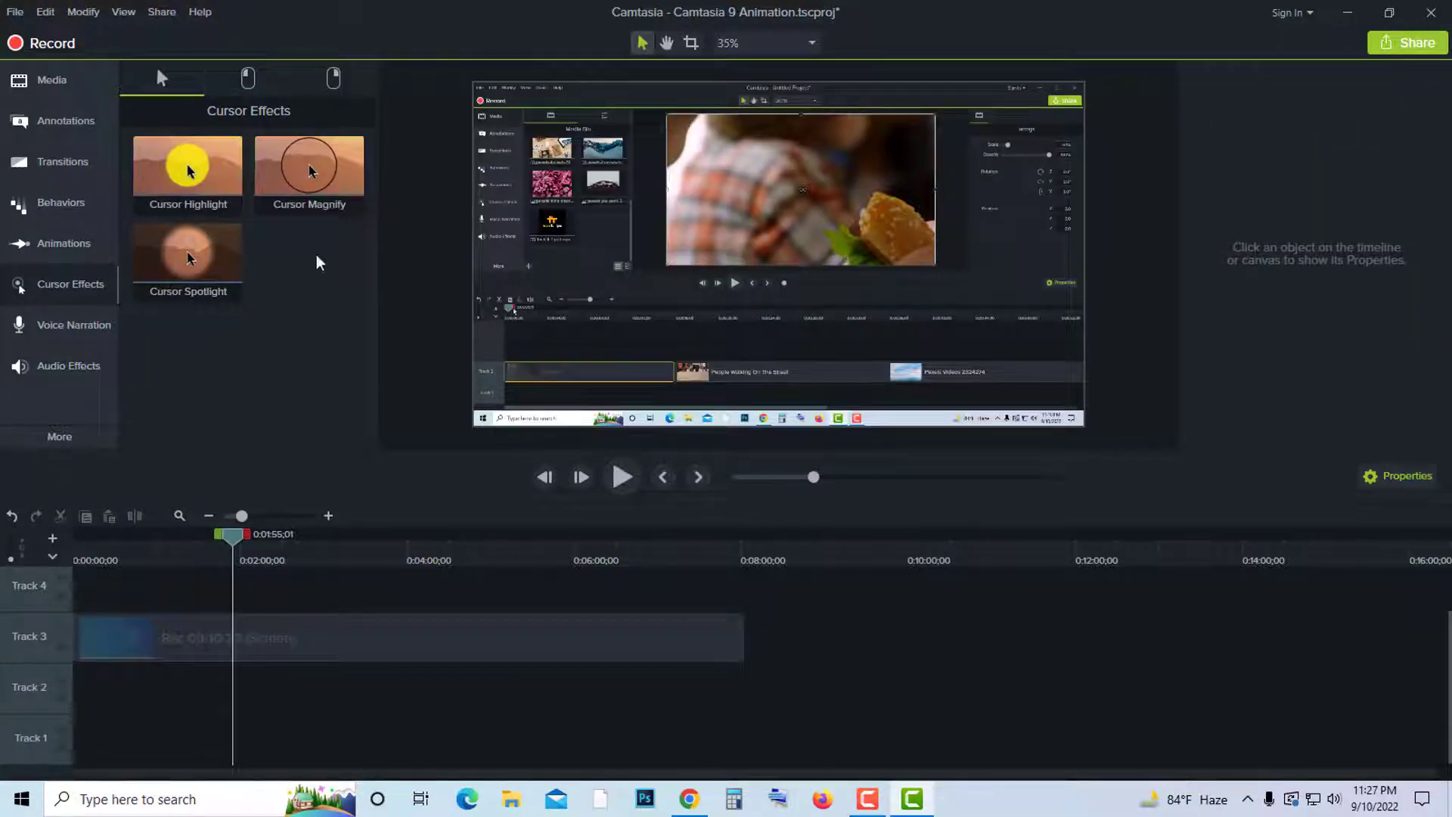
# - Move the playhead to a point shortly after 0:04:00 in the screen recording
pyautogui.moveTo(233, 534); pyautogui.dragTo(433, 537)
pyautogui.click(542, 572)
pyautogui.click(434, 587)
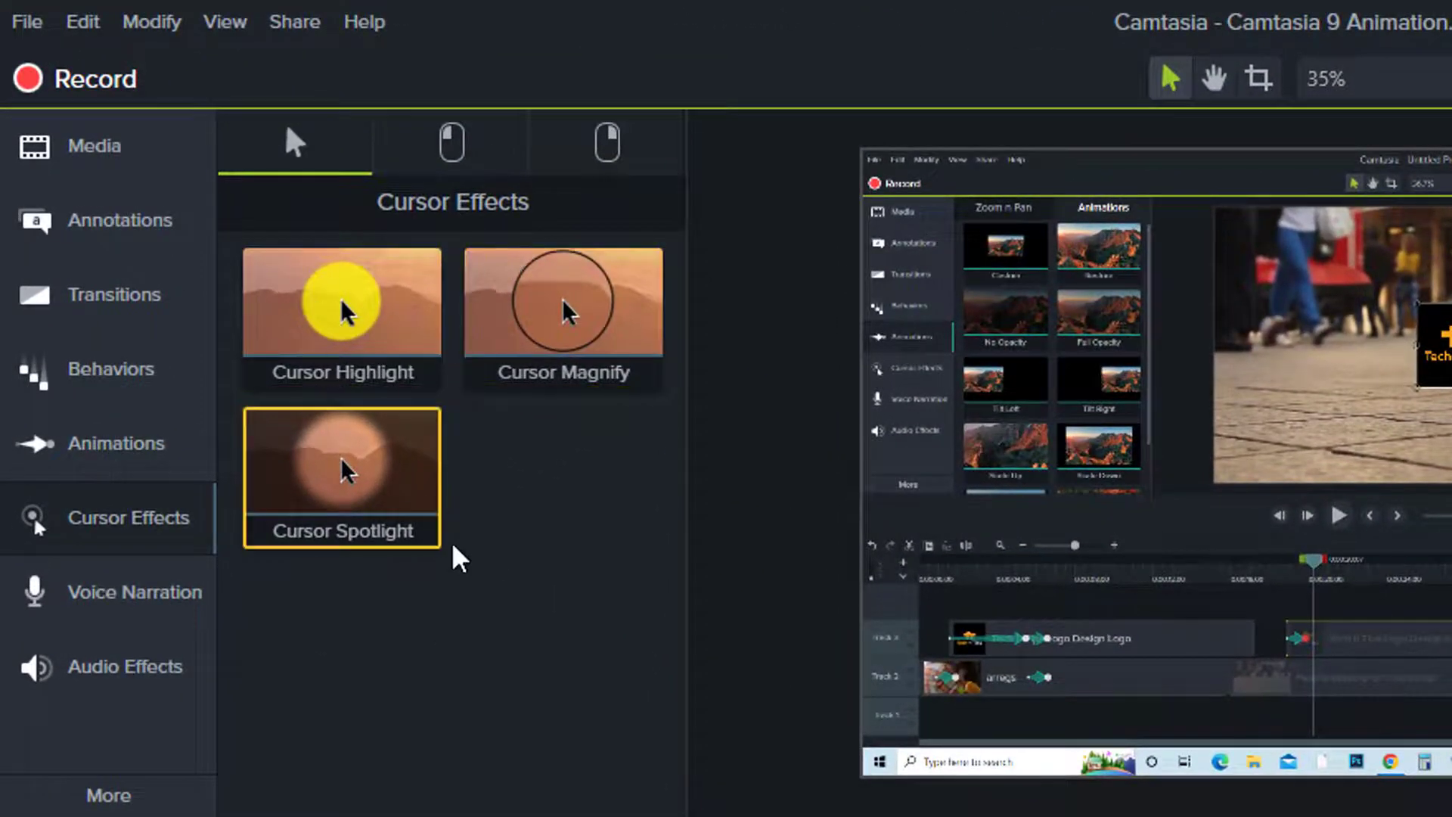
# - Try the Left Click Rings and Left Click Ripple cursor effects on the Track 3 screen recording in playback
pyautogui.click(452, 147)
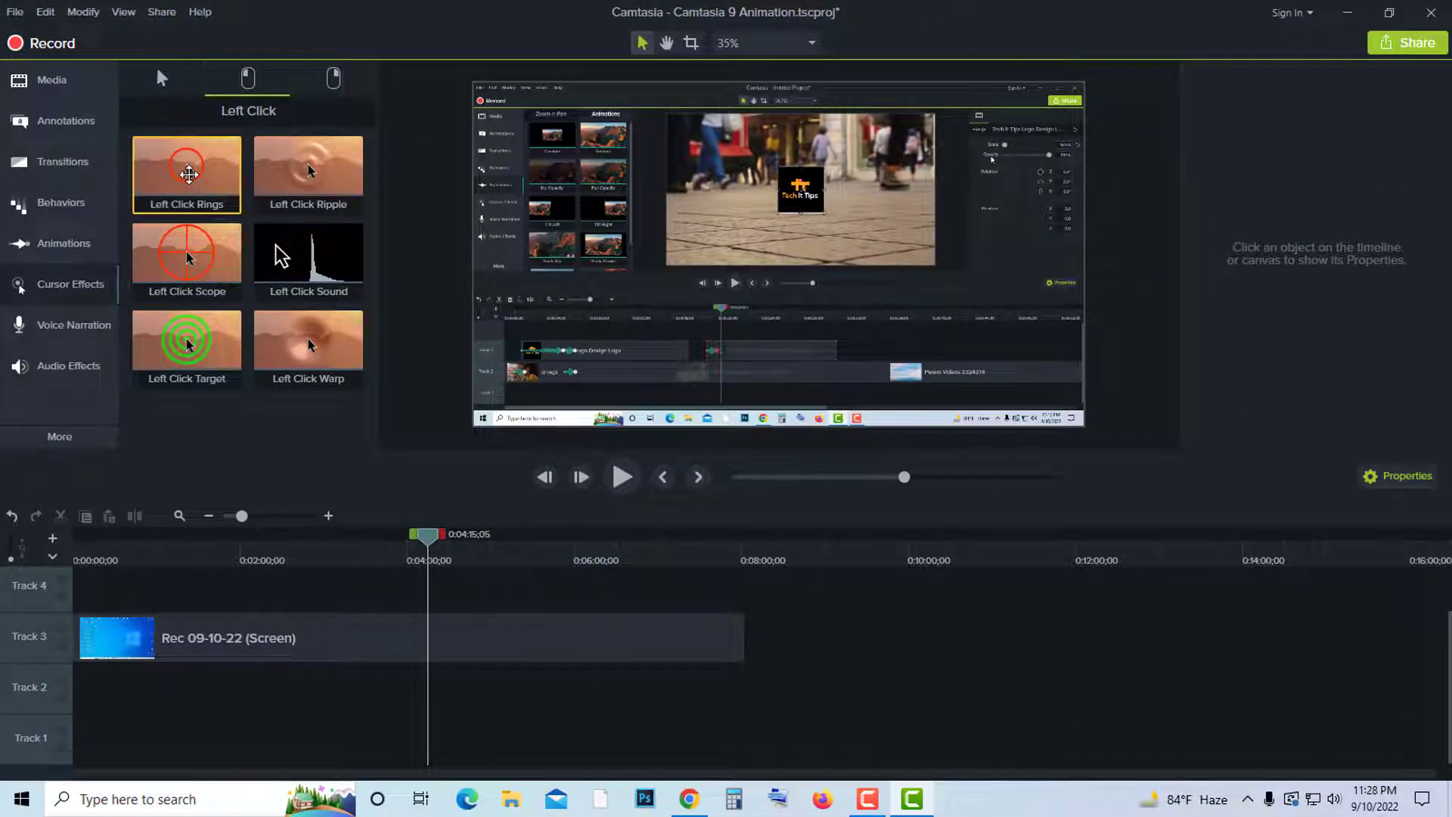
pyautogui.moveTo(276, 229); pyautogui.dragTo(447, 634)
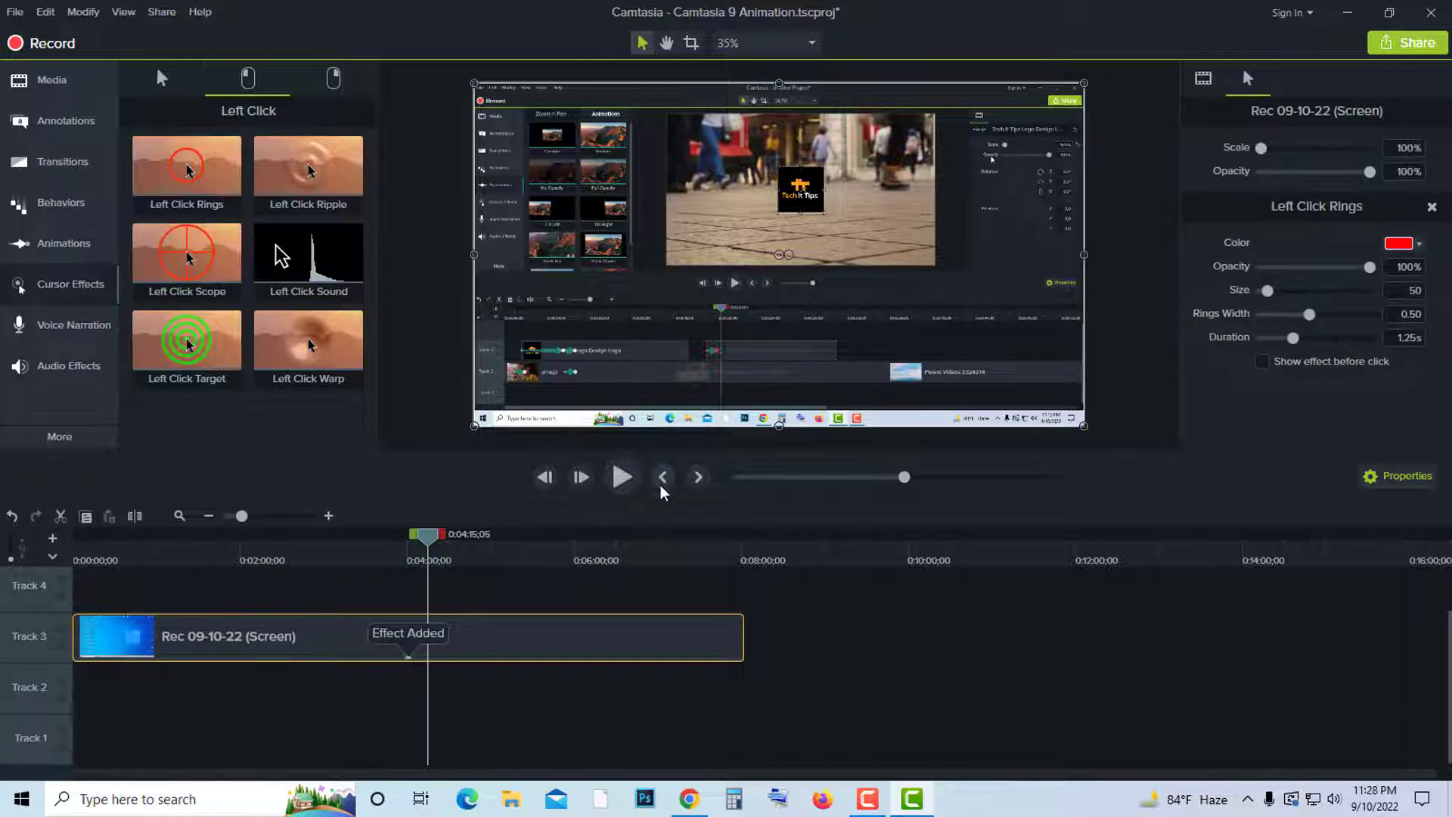
pyautogui.click(621, 479)
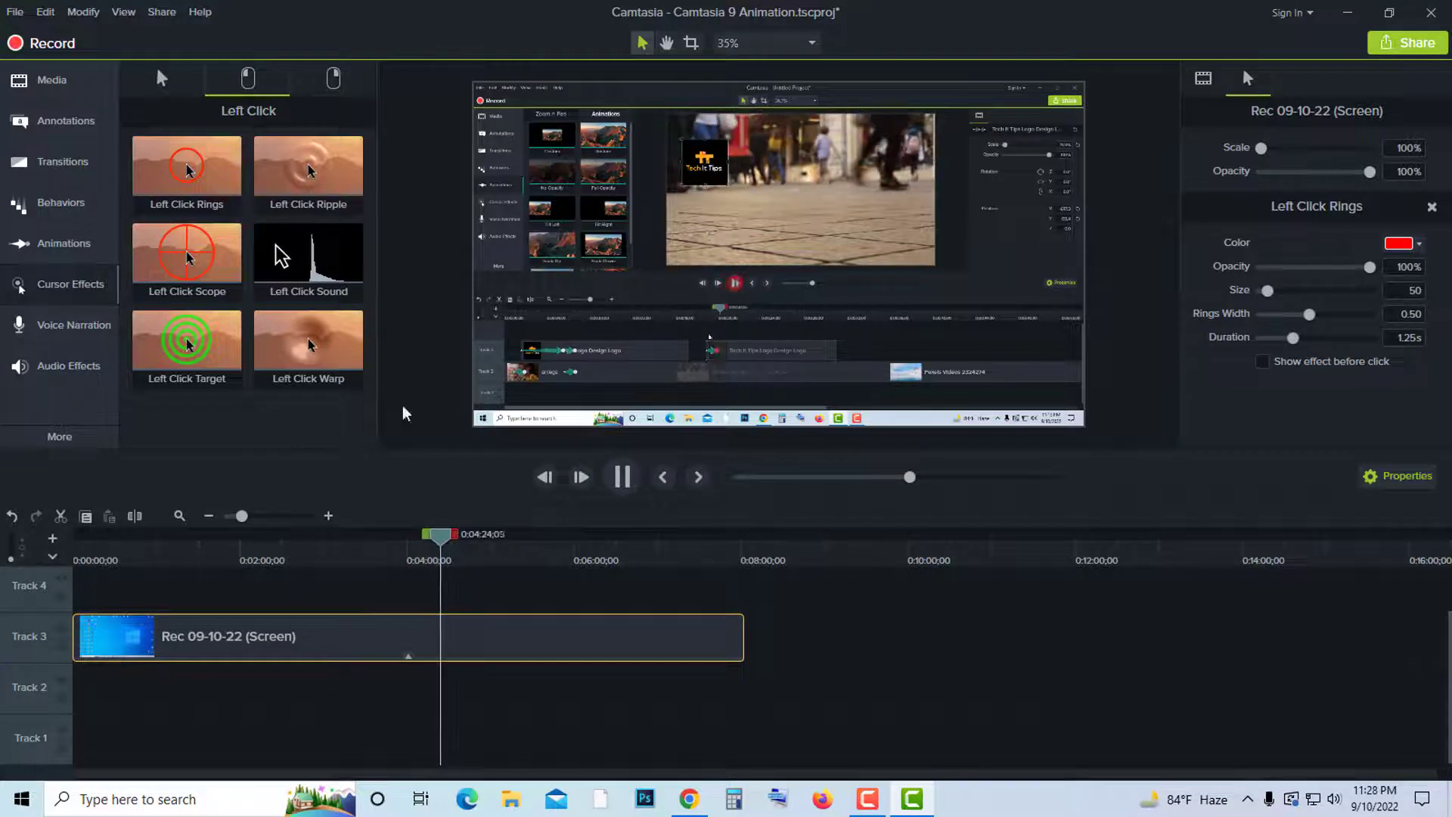
pyautogui.moveTo(312, 164); pyautogui.dragTo(441, 651)
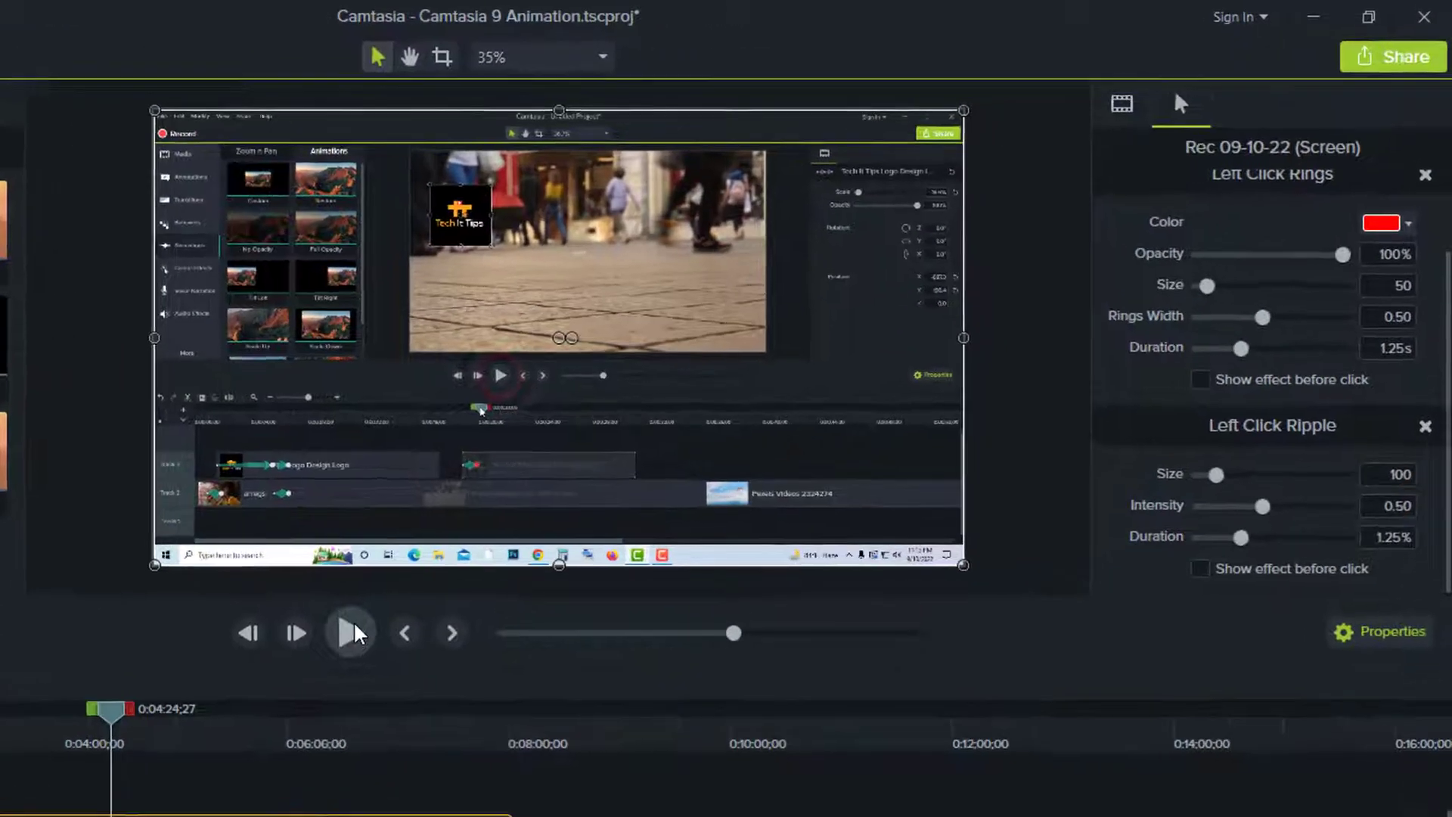
pyautogui.click(605, 488)
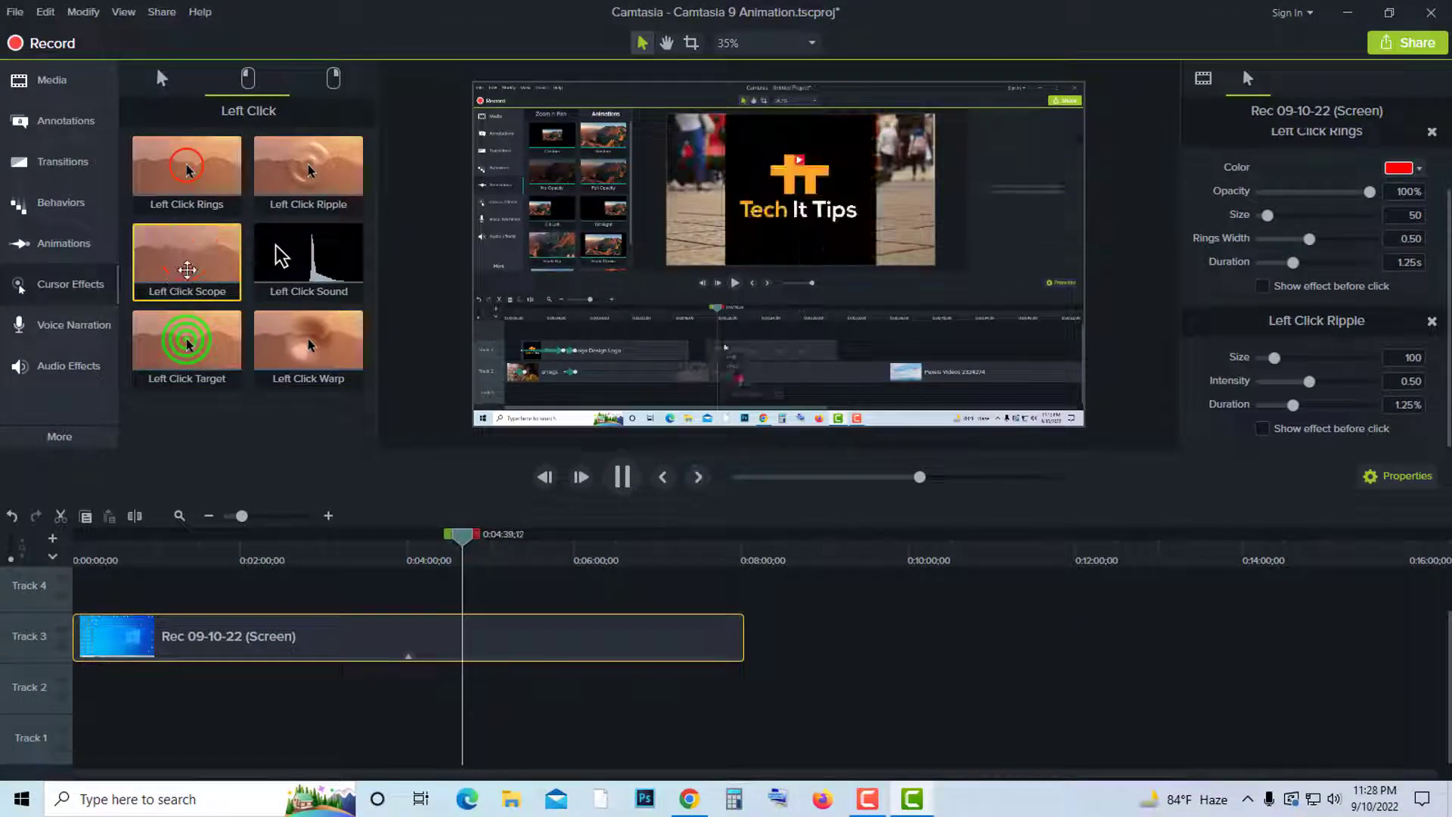
# - Try the Left Click Scope and Left Click Sound cursor effects on the Track 3 screen recording in playback
pyautogui.moveTo(216, 350); pyautogui.dragTo(454, 636)
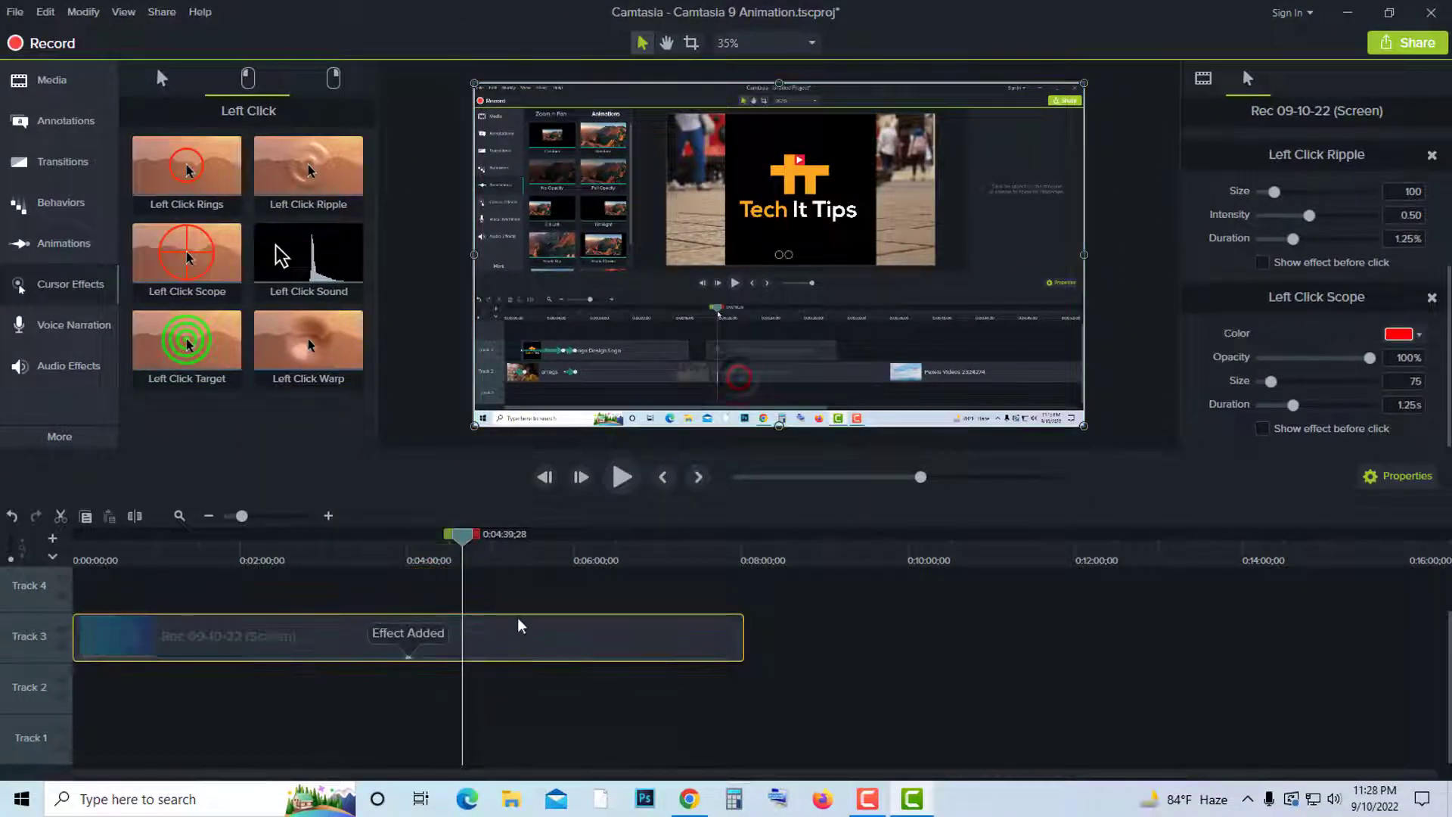
pyautogui.click(620, 477)
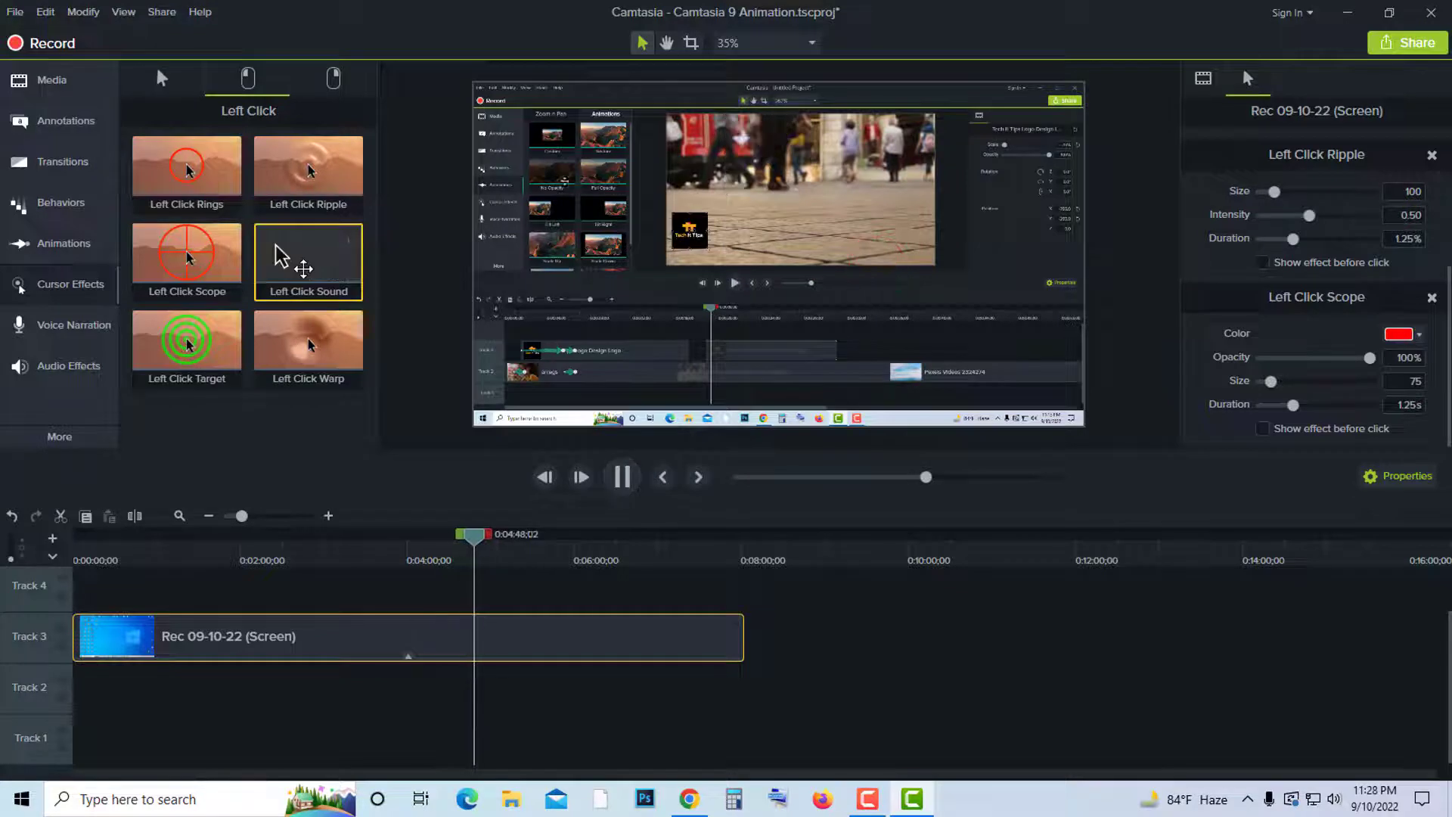
pyautogui.moveTo(290, 255); pyautogui.dragTo(503, 632)
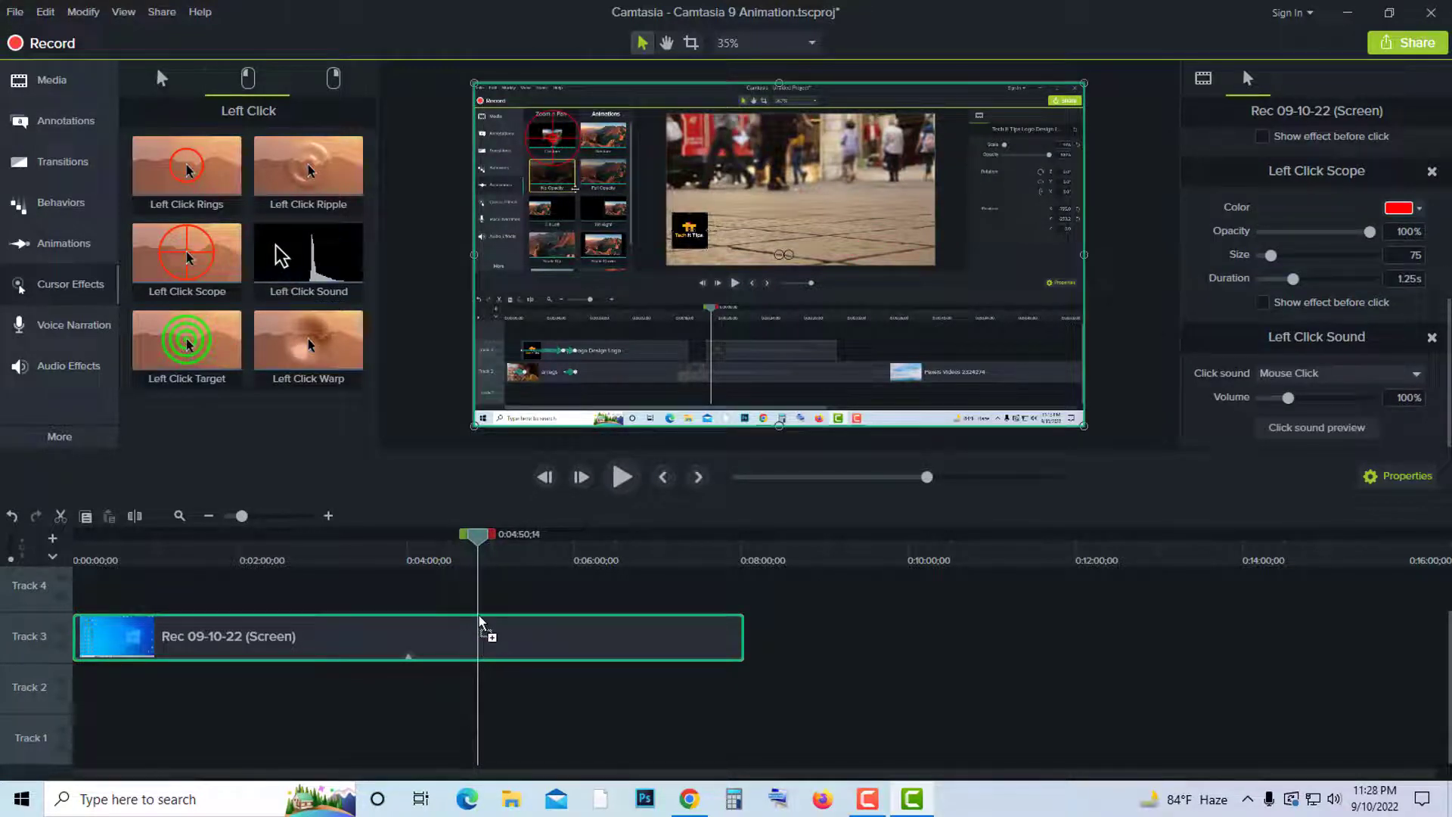
pyautogui.click(620, 479)
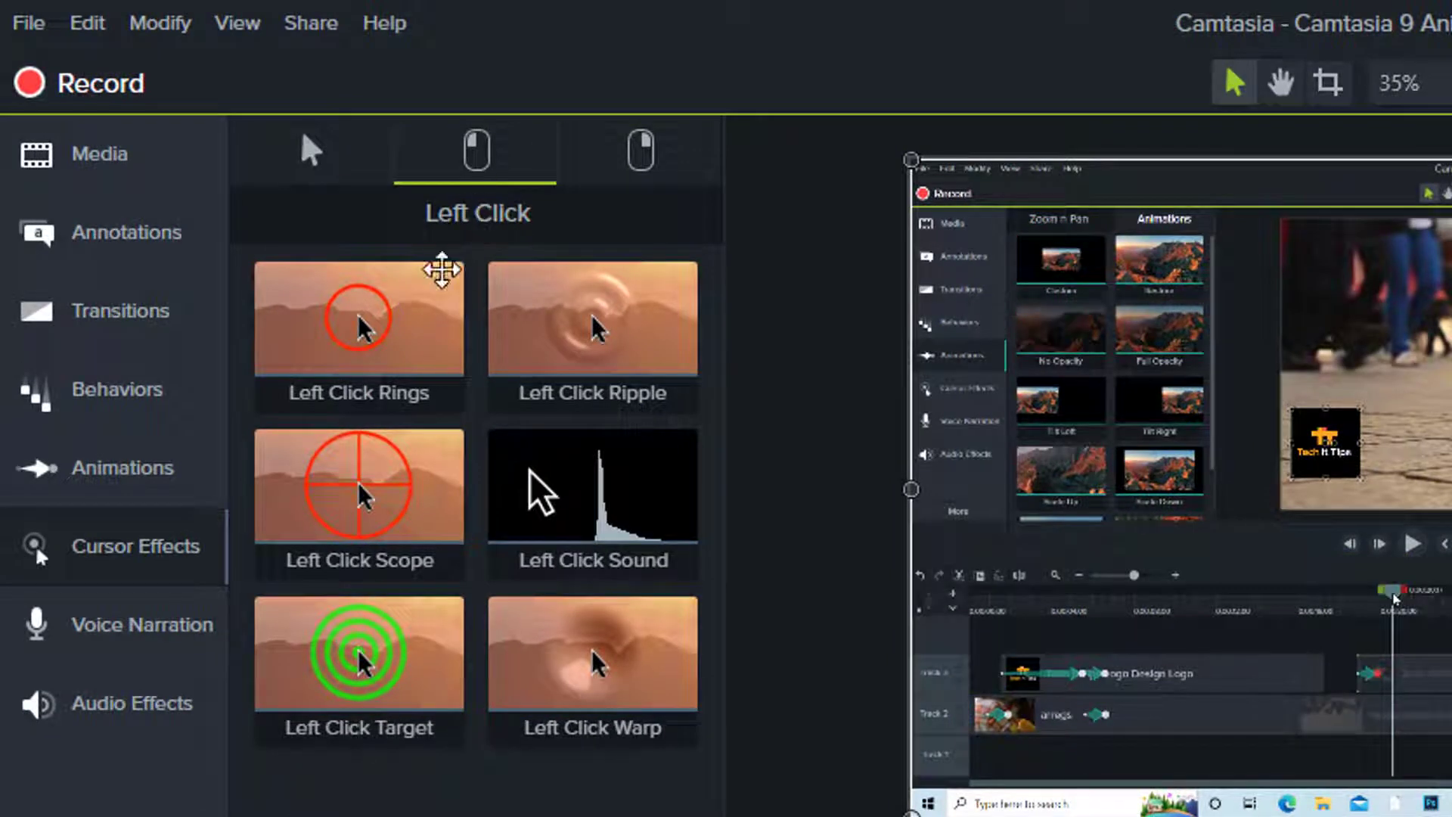
# - Try the Right Click Rings cursor effect on the Track 3 screen recording in playback
pyautogui.click(640, 150)
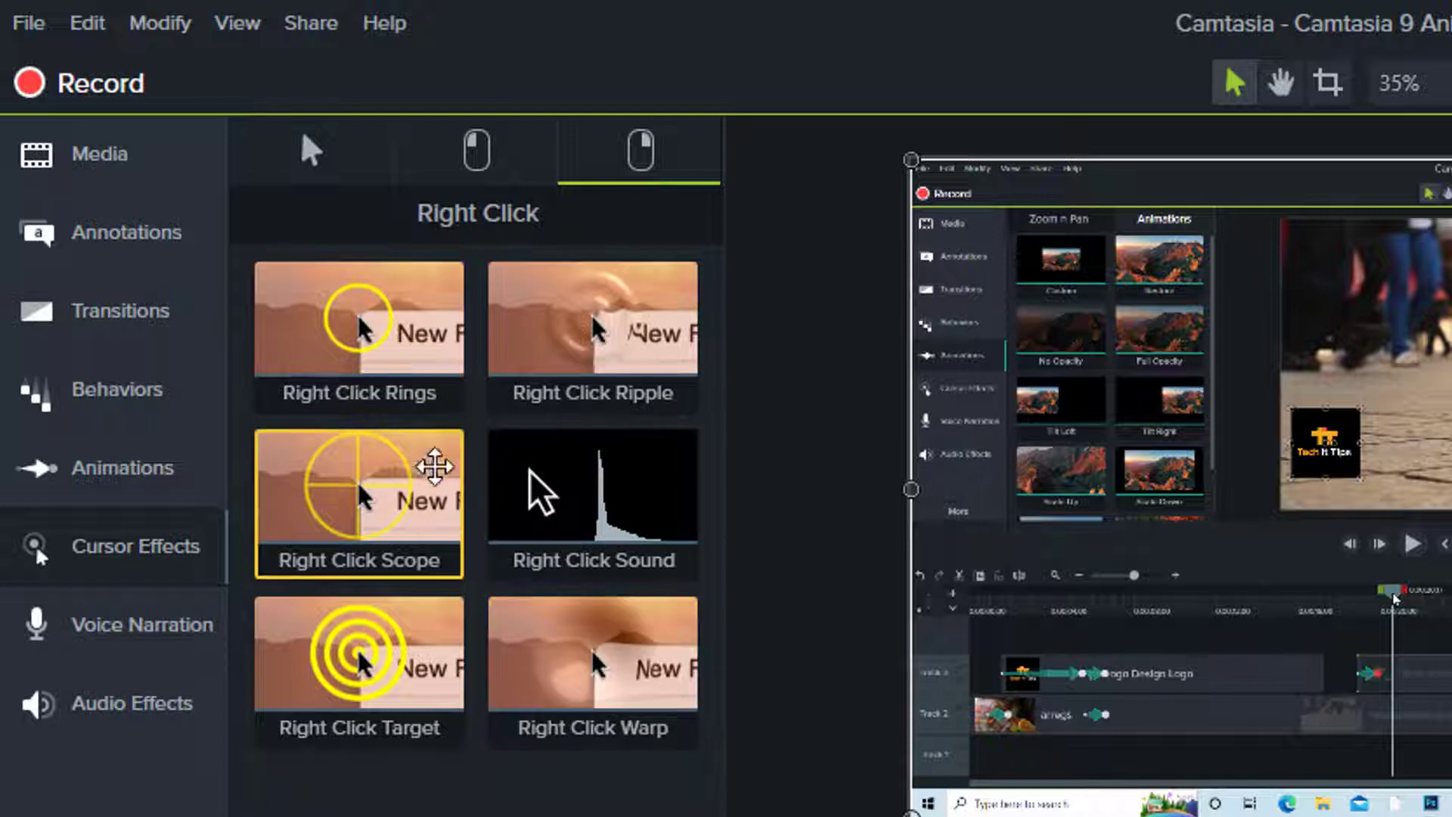
pyautogui.moveTo(376, 331); pyautogui.dragTo(525, 658)
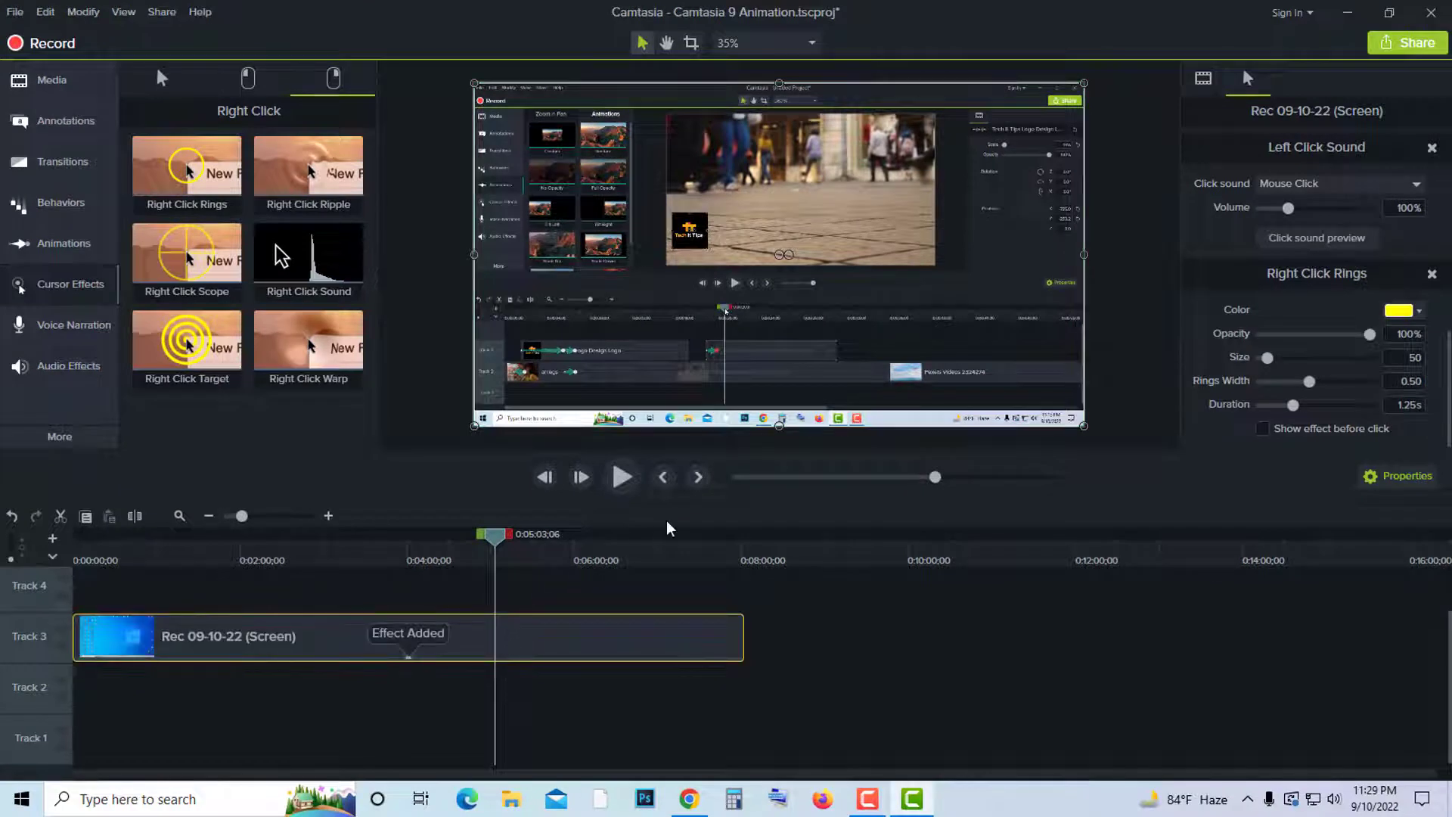
pyautogui.click(623, 477)
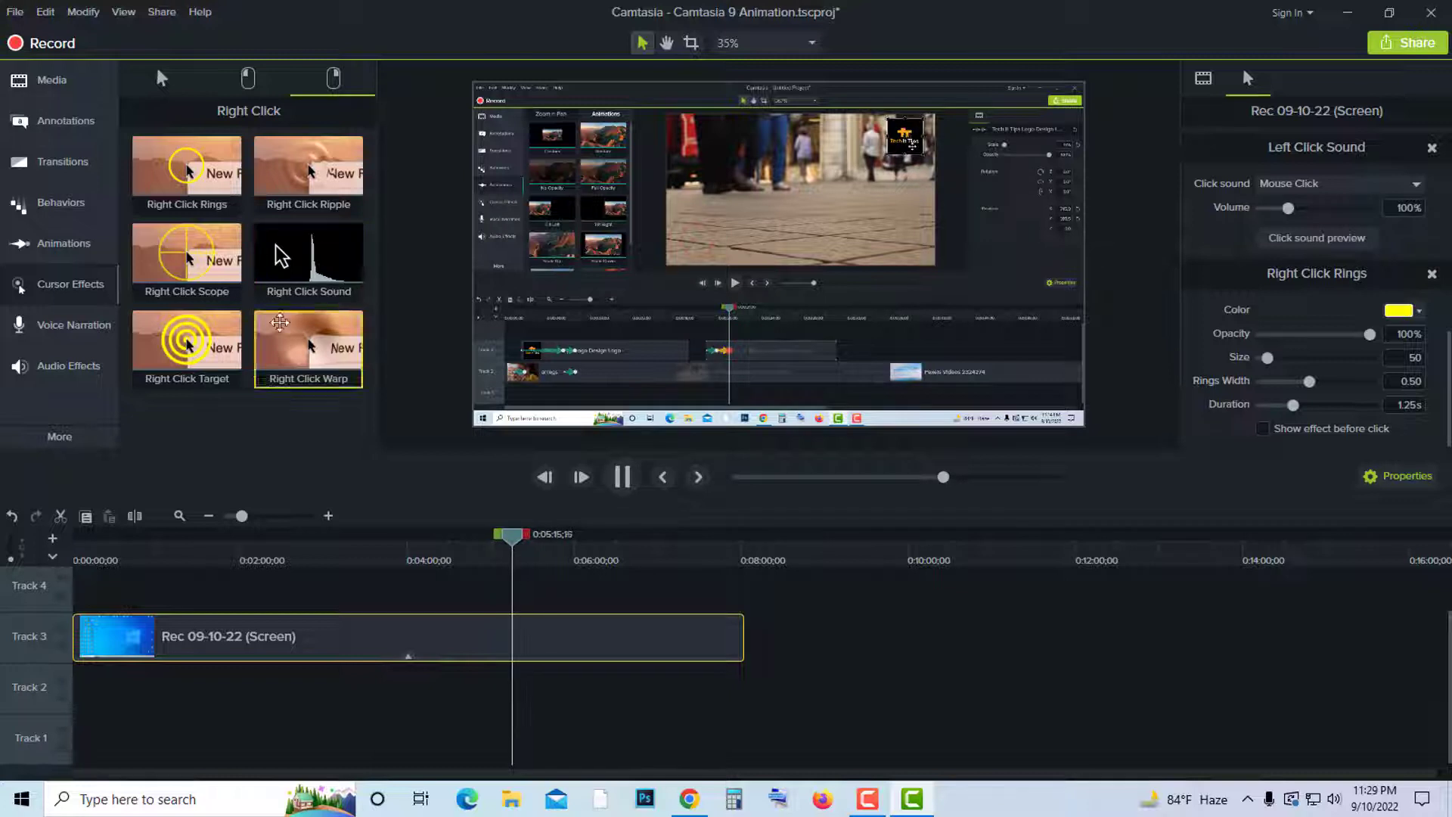
# - Expand the recording clip's effects and delete all the left-click effects and Right Click Rings from it
pyautogui.click(409, 657)
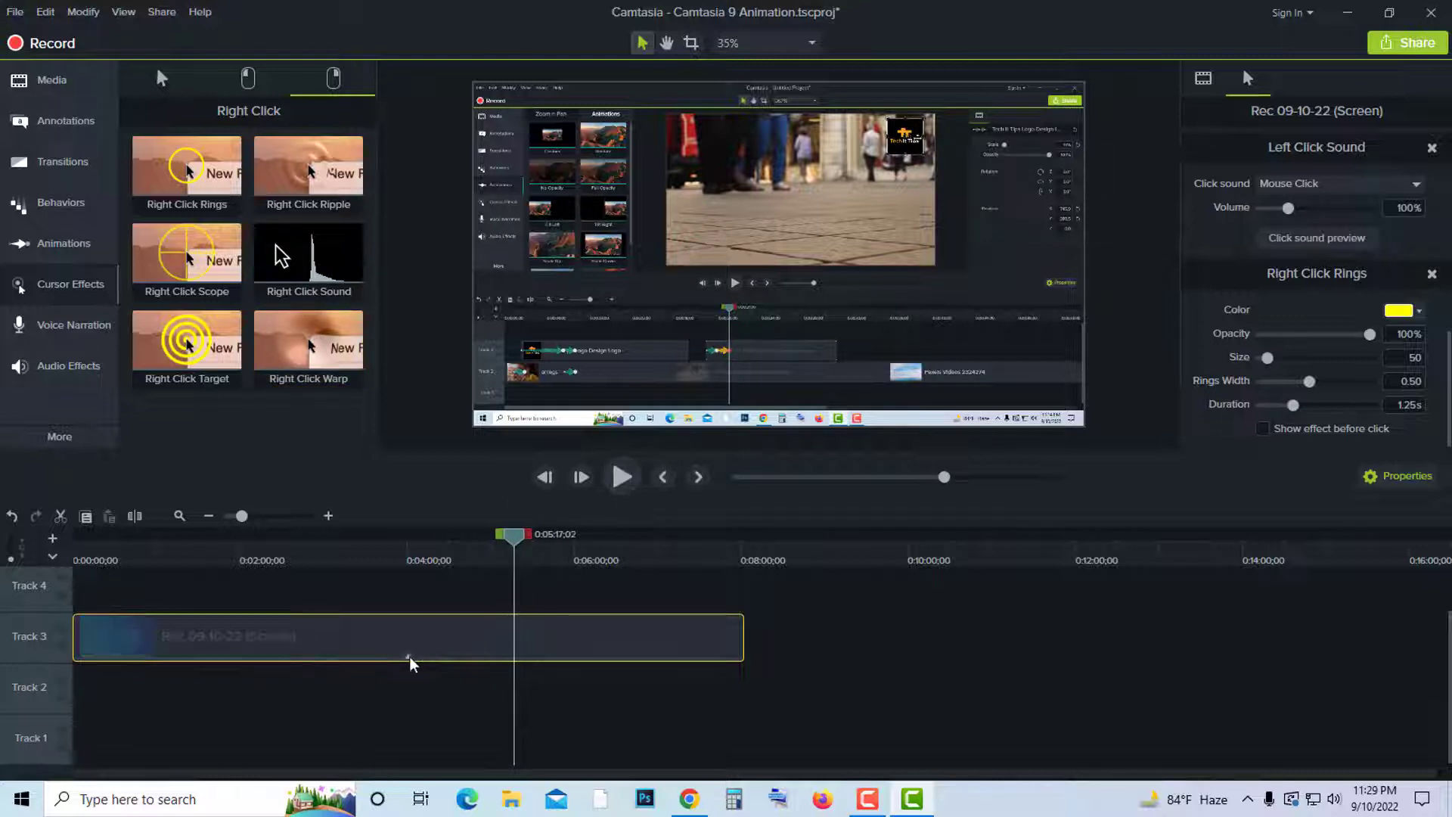
pyautogui.click(451, 655)
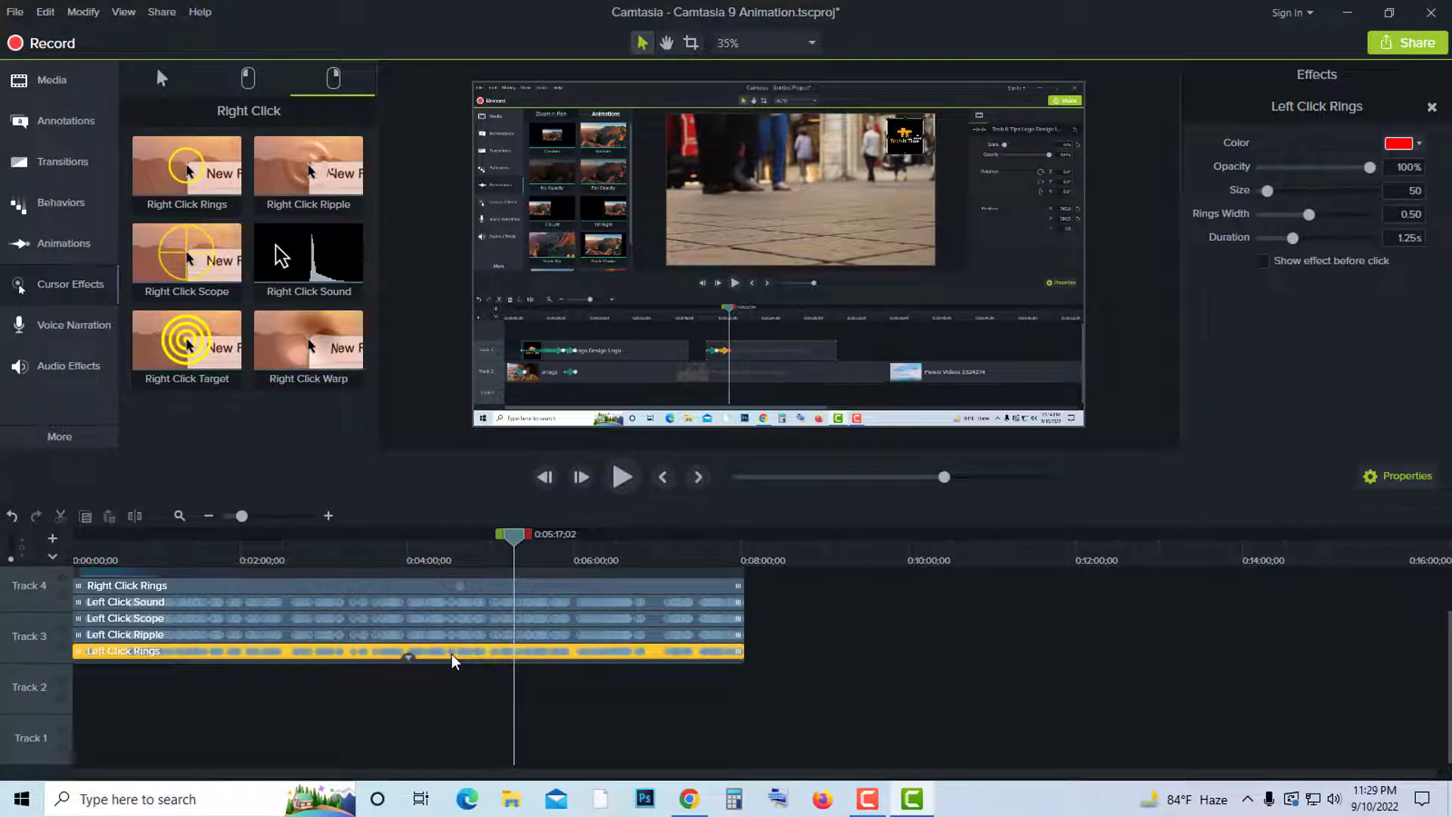
pyautogui.click(454, 660)
pyautogui.click(454, 649)
pyautogui.press('Delete')
pyautogui.click(456, 650)
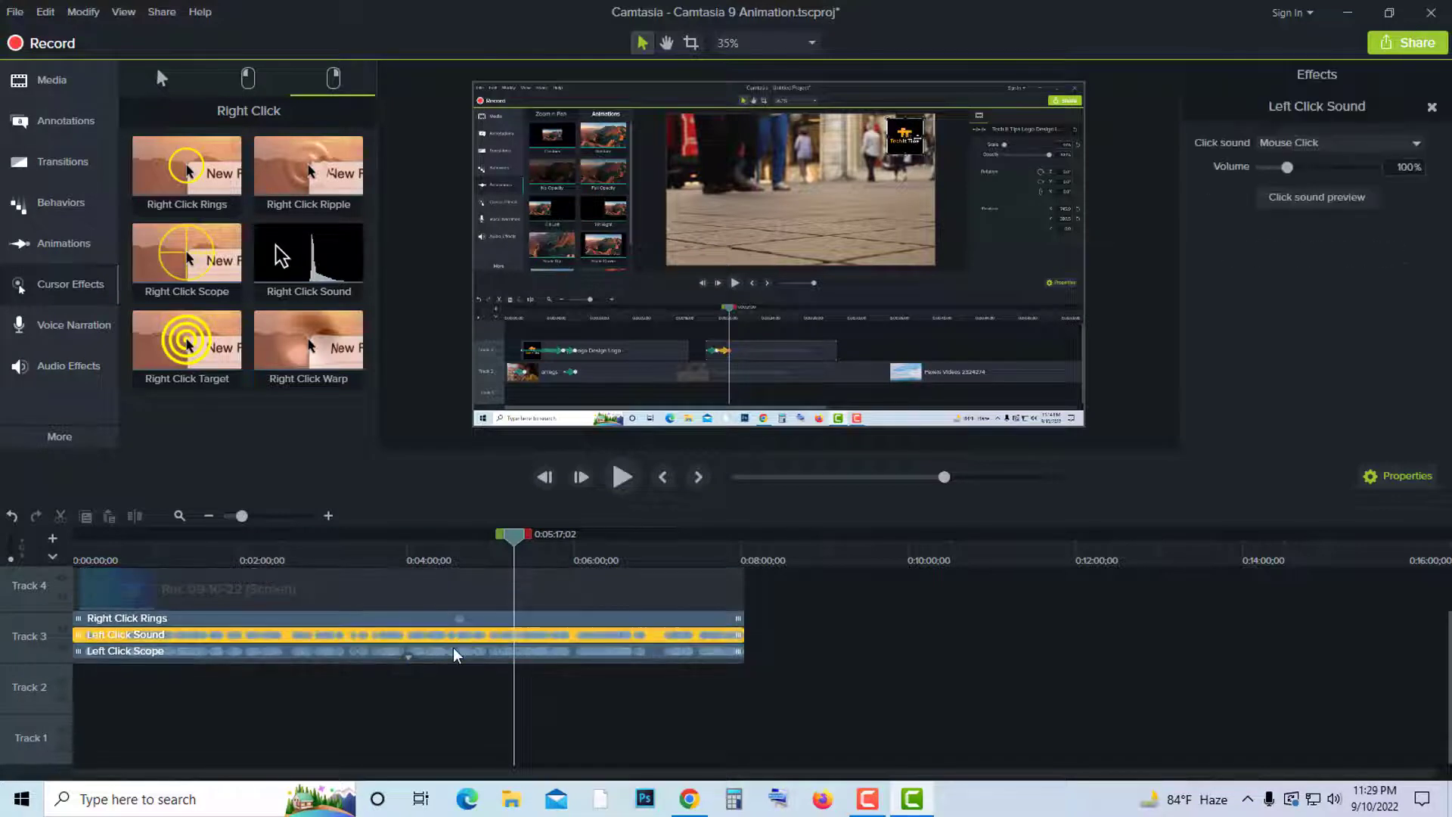
pyautogui.press('Delete')
pyautogui.click(455, 652)
pyautogui.press('Delete')
pyautogui.click(462, 654)
pyautogui.press('Delete')
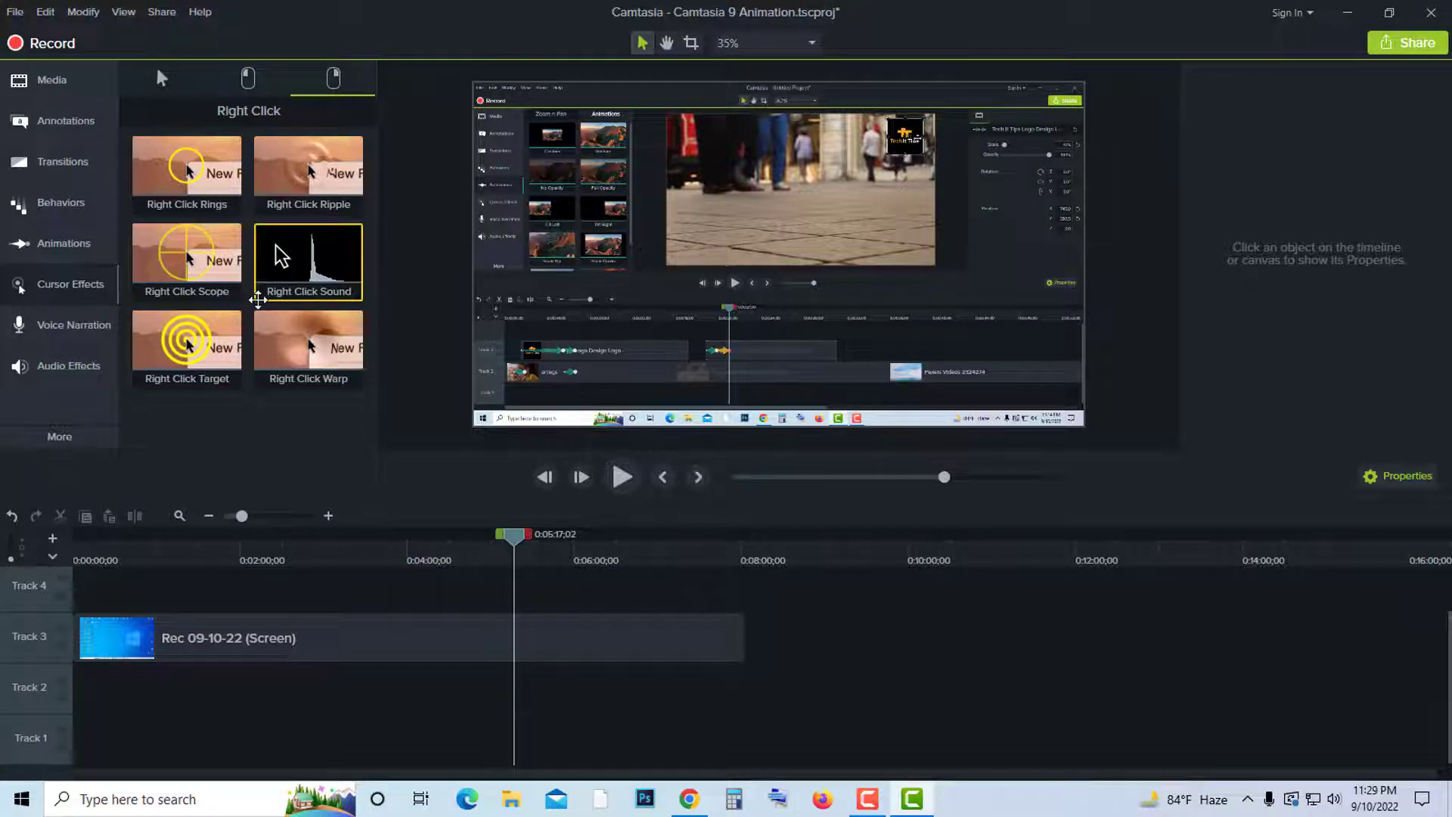
# - Apply the Right Click Target and Right Click Scope effects to the Track 3 recording, previewing each in playback
pyautogui.moveTo(190, 340); pyautogui.dragTo(518, 635)
pyautogui.click(622, 476)
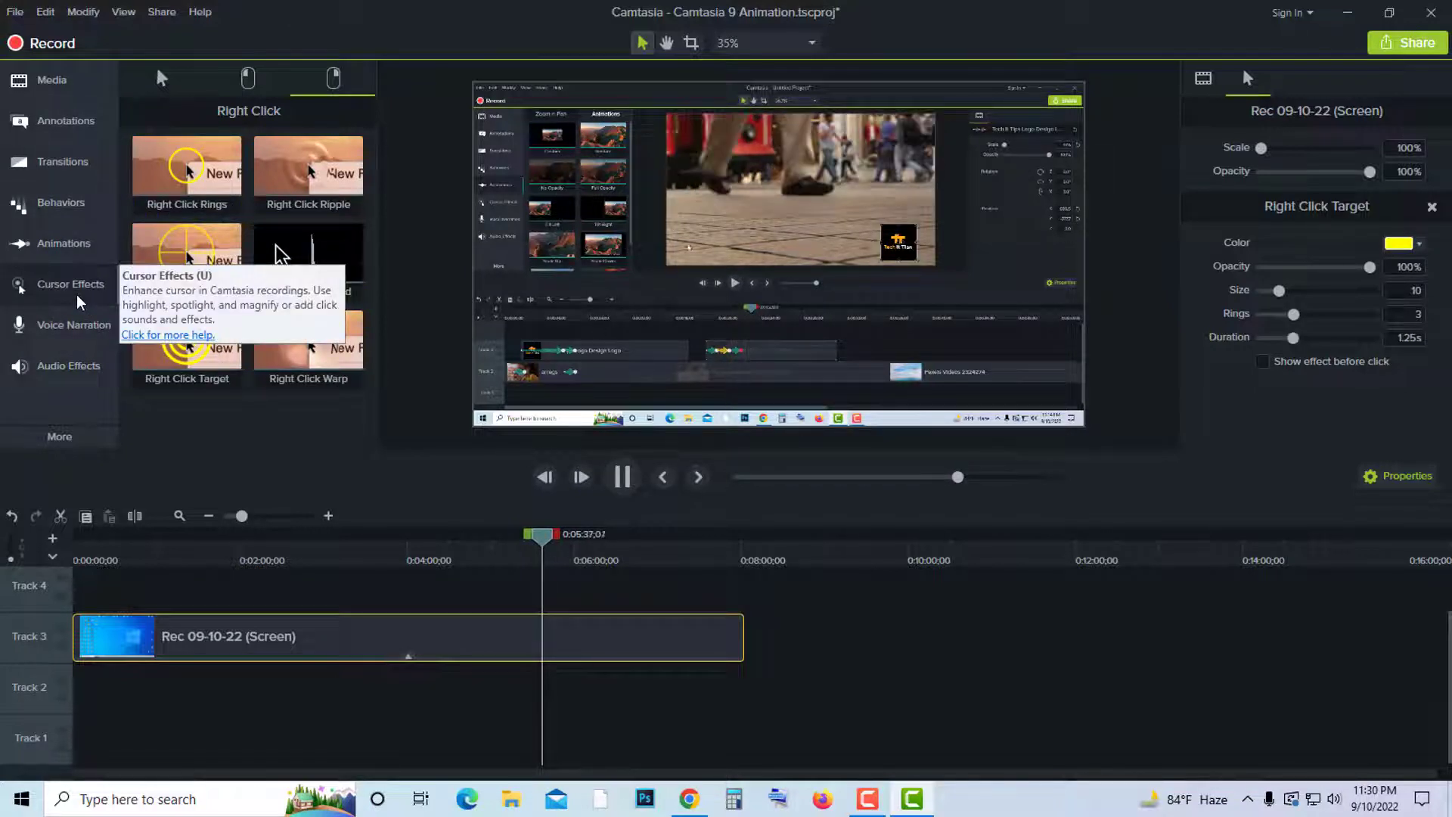
pyautogui.moveTo(187, 257); pyautogui.dragTo(561, 644)
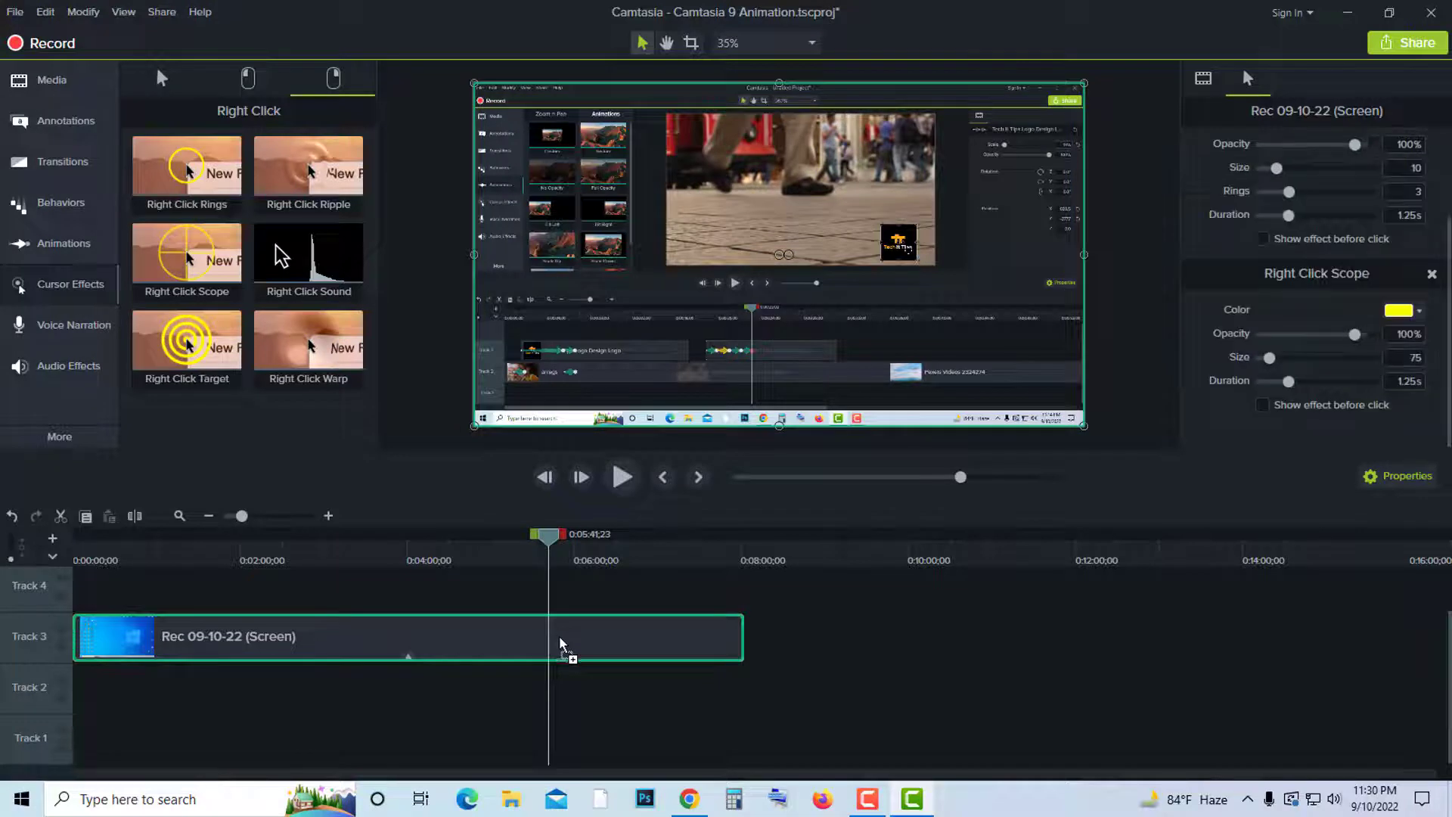
pyautogui.click(622, 478)
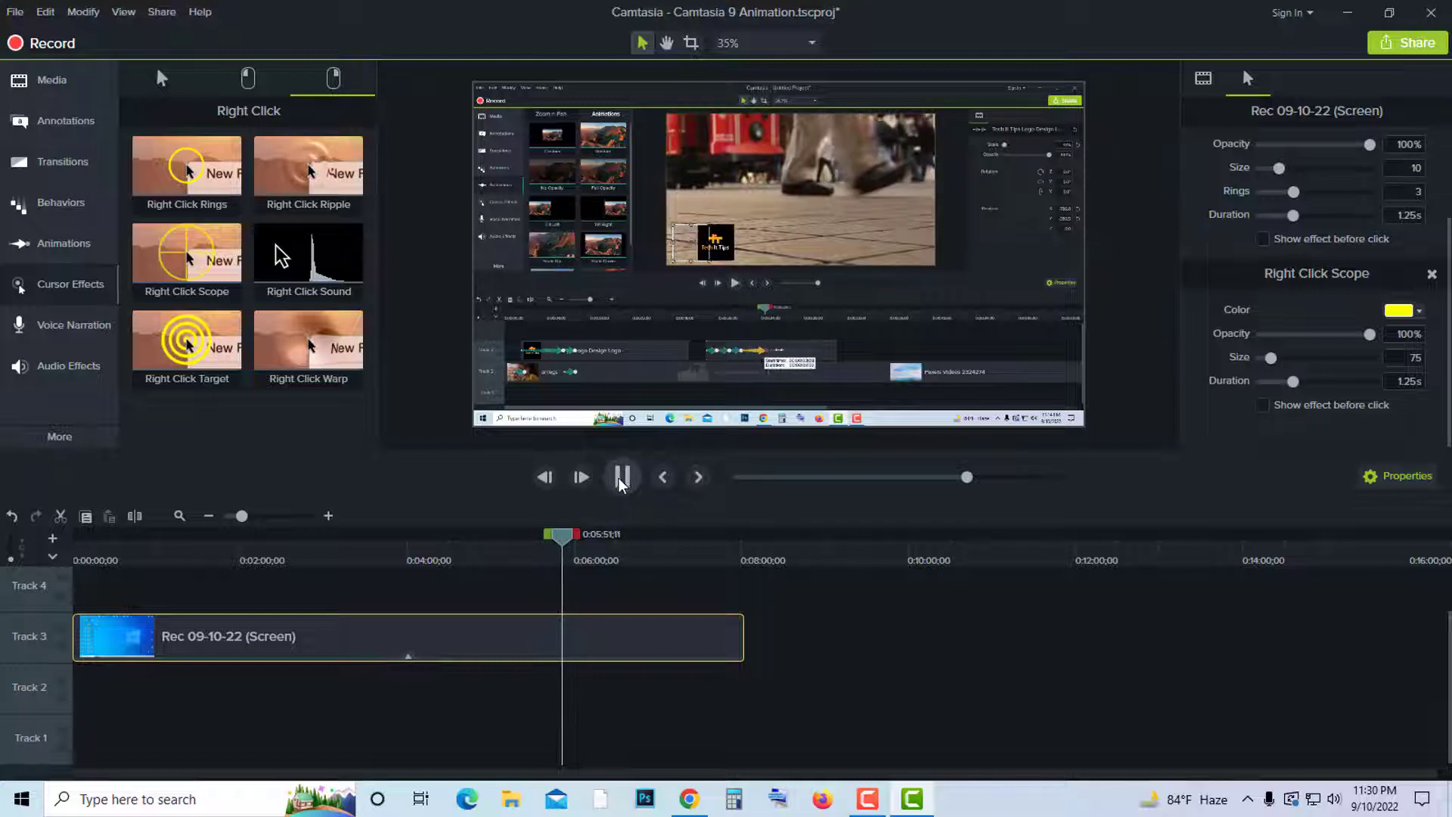
pyautogui.press('space')
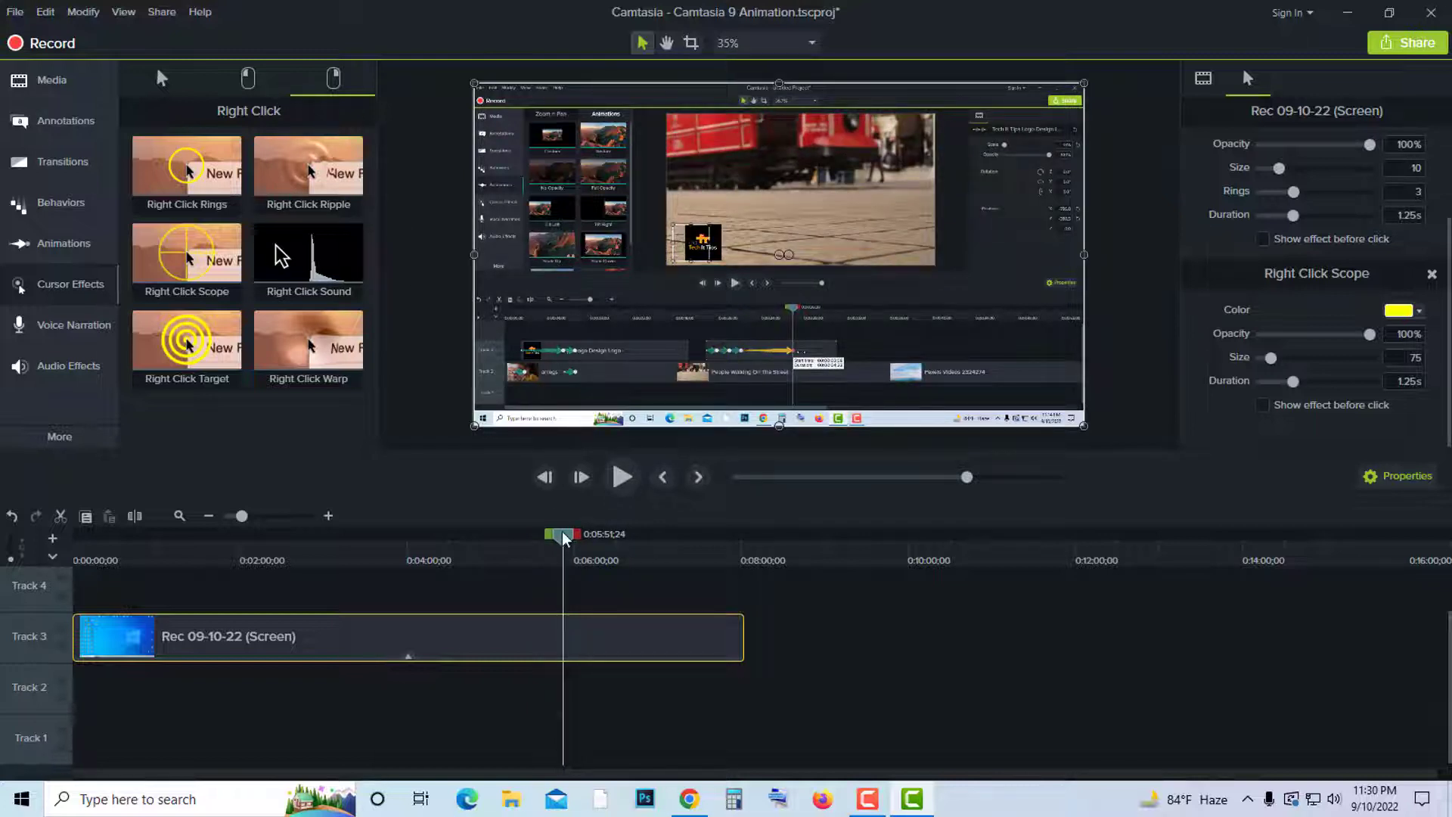
pyautogui.click(501, 552)
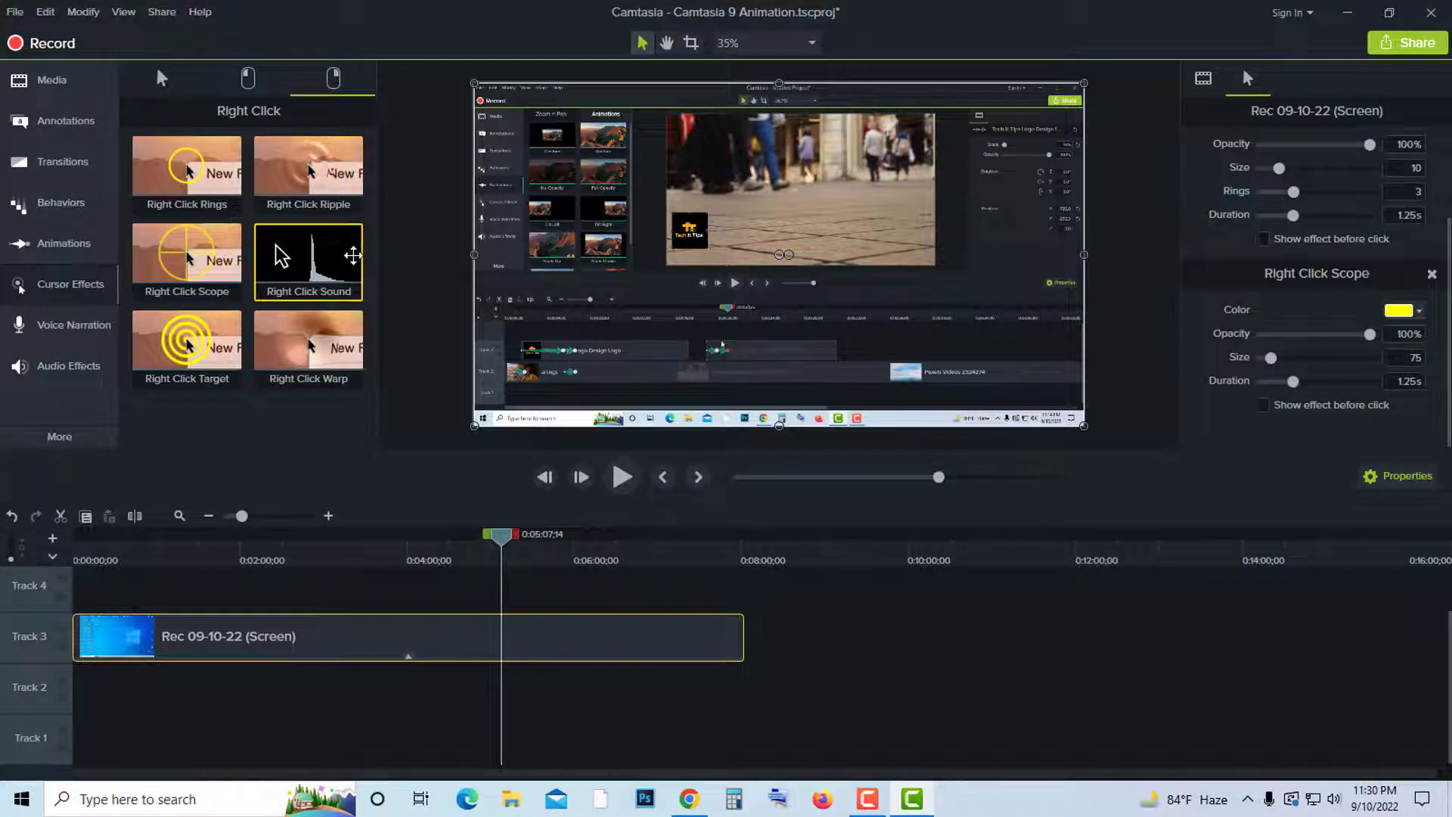
# - Prepare a voice narration by raising the microphone input level slightly and returning the playhead to the timeline's start
pyautogui.click(59, 323)
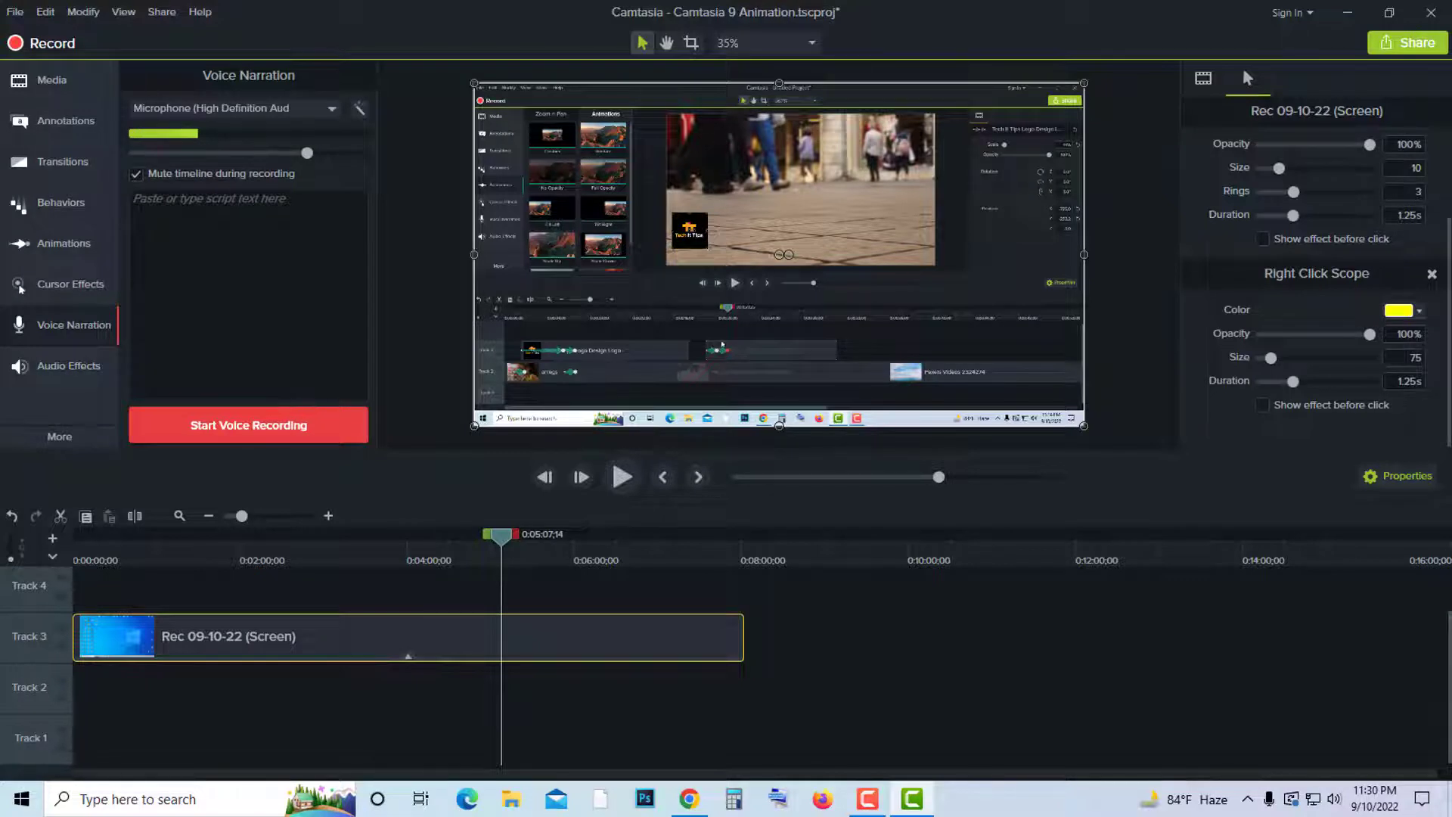
pyautogui.moveTo(305, 154)
pyautogui.mouseDown()
pyautogui.moveTo(224, 156)
pyautogui.moveTo(320, 158)
pyautogui.mouseUp()
pyautogui.moveTo(503, 536); pyautogui.dragTo(473, 539)
pyautogui.hotkey('ctrl', 'Home')
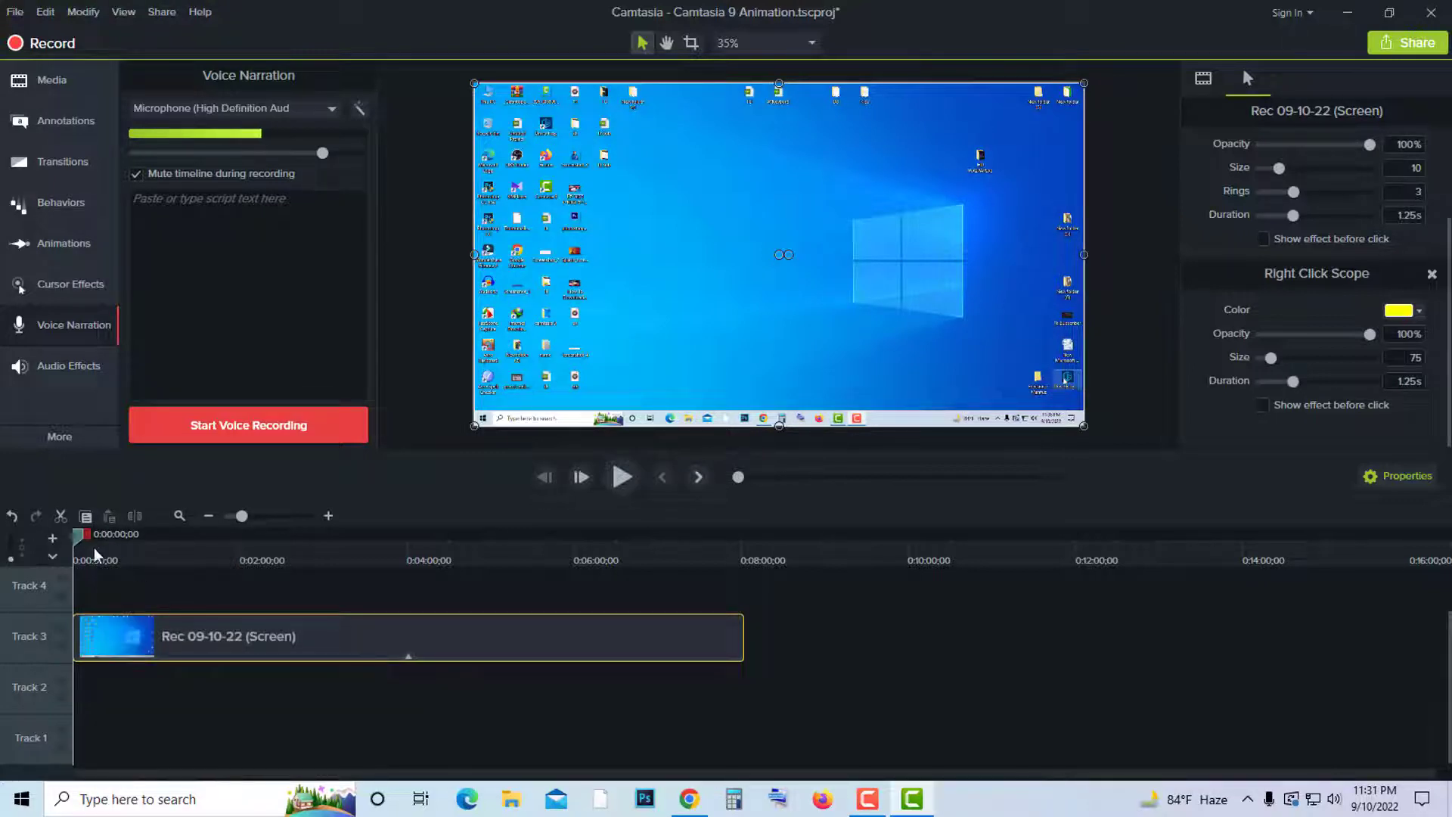
pyautogui.moveTo(79, 536); pyautogui.dragTo(142, 542)
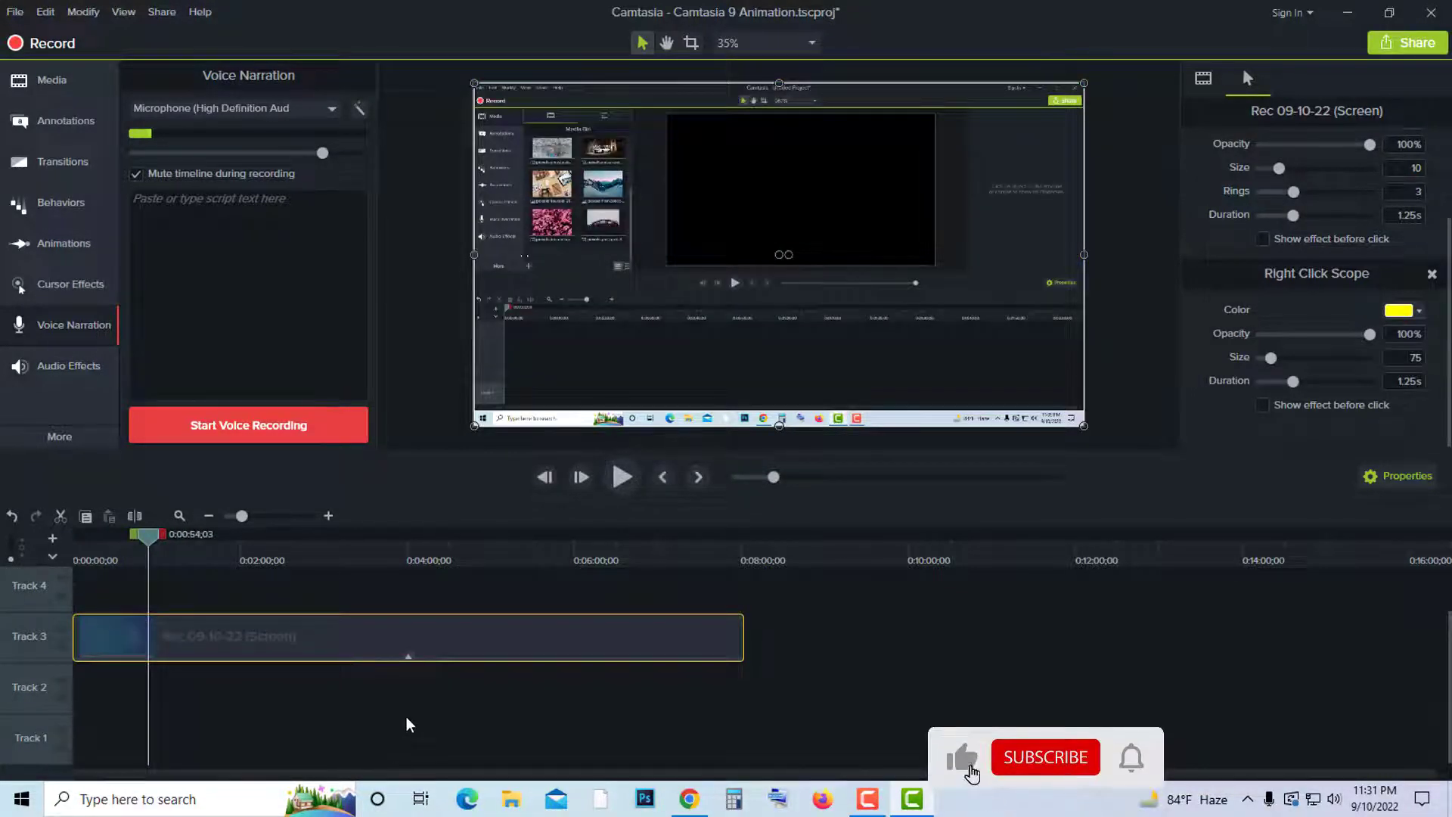
pyautogui.moveTo(149, 536); pyautogui.dragTo(40, 571)
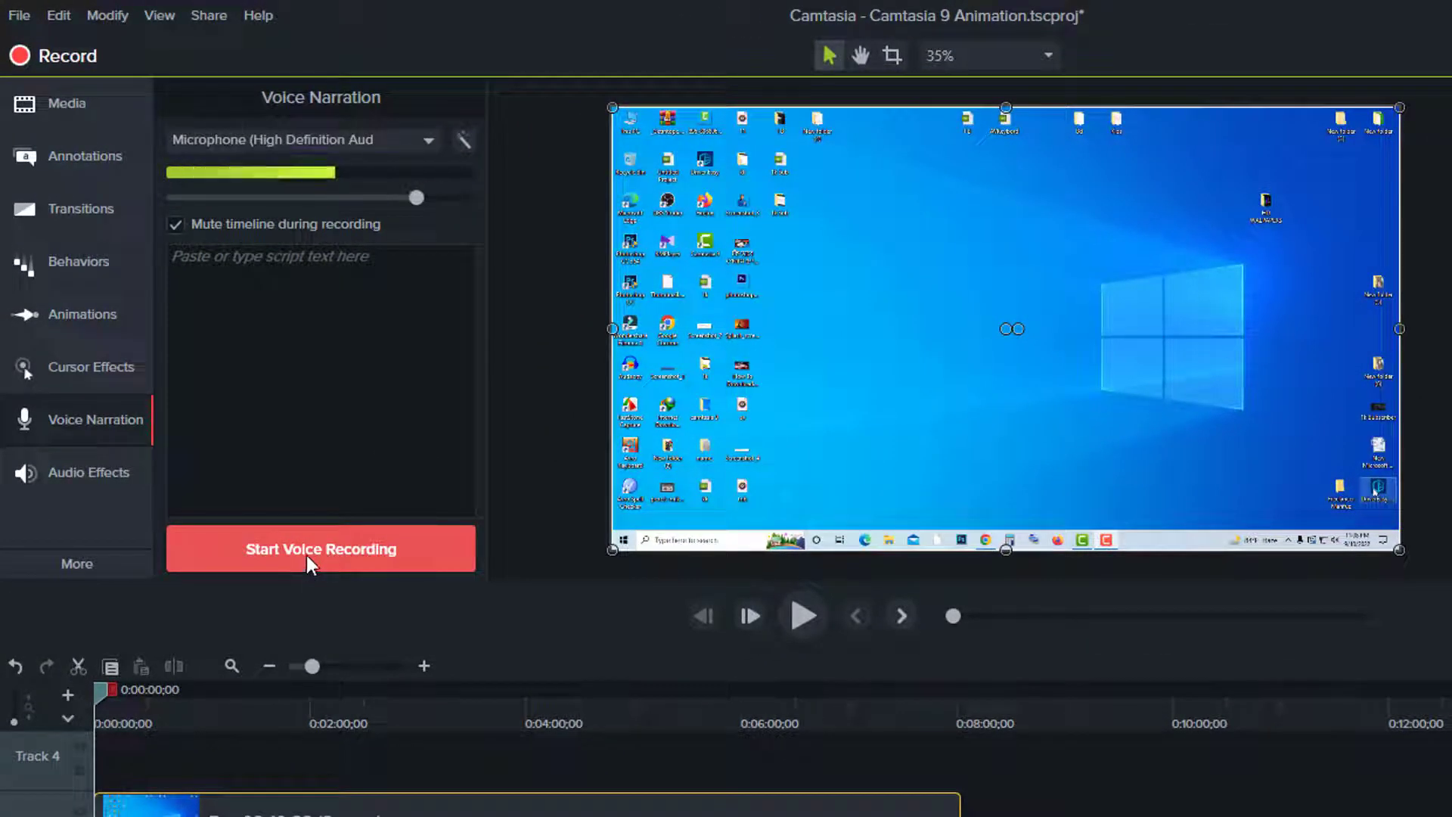
# - Record a voice narration of about 32 seconds and save it to the Desktop as vvvv in m4a format
pyautogui.click(306, 555)
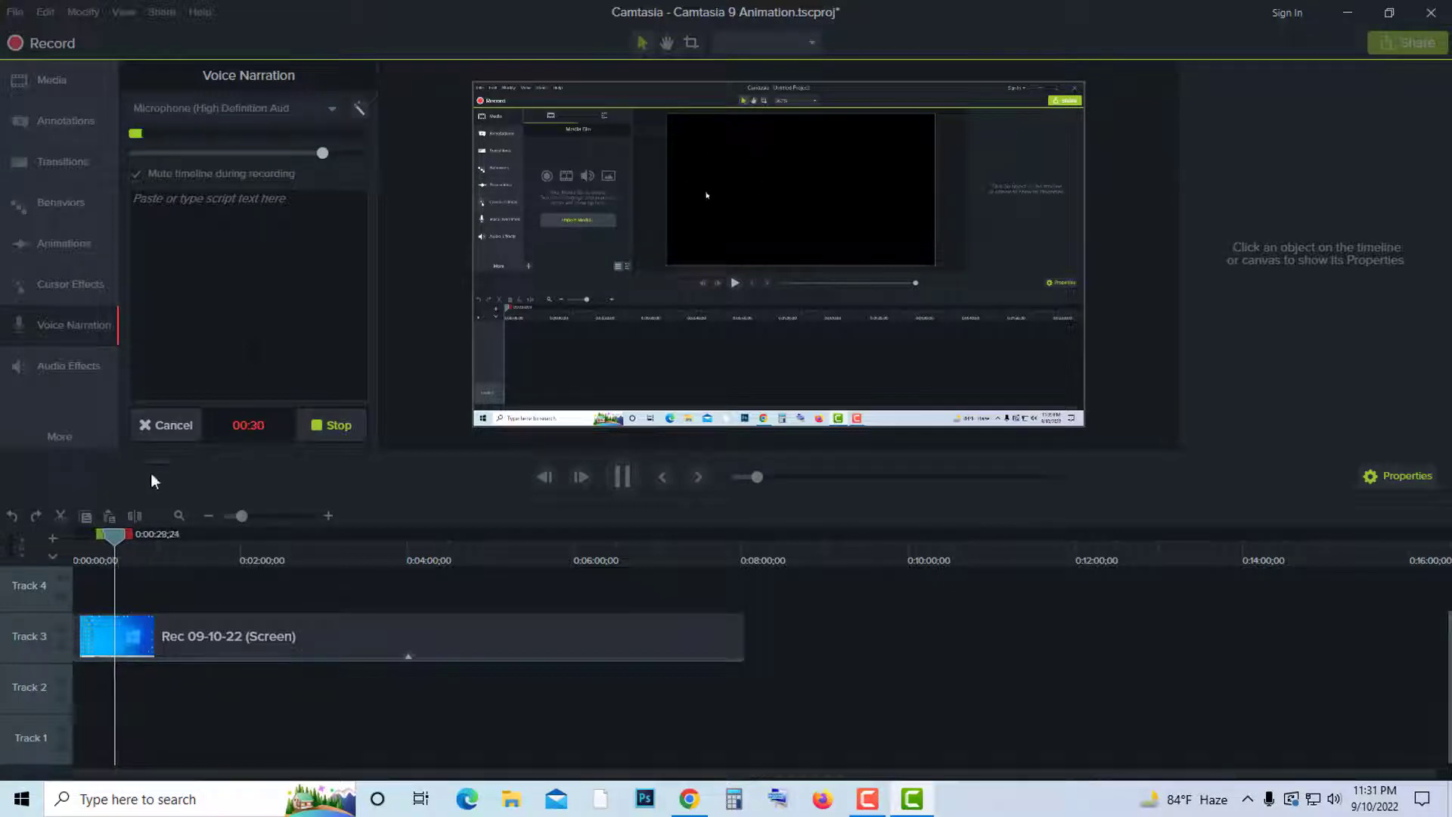
pyautogui.click(317, 428)
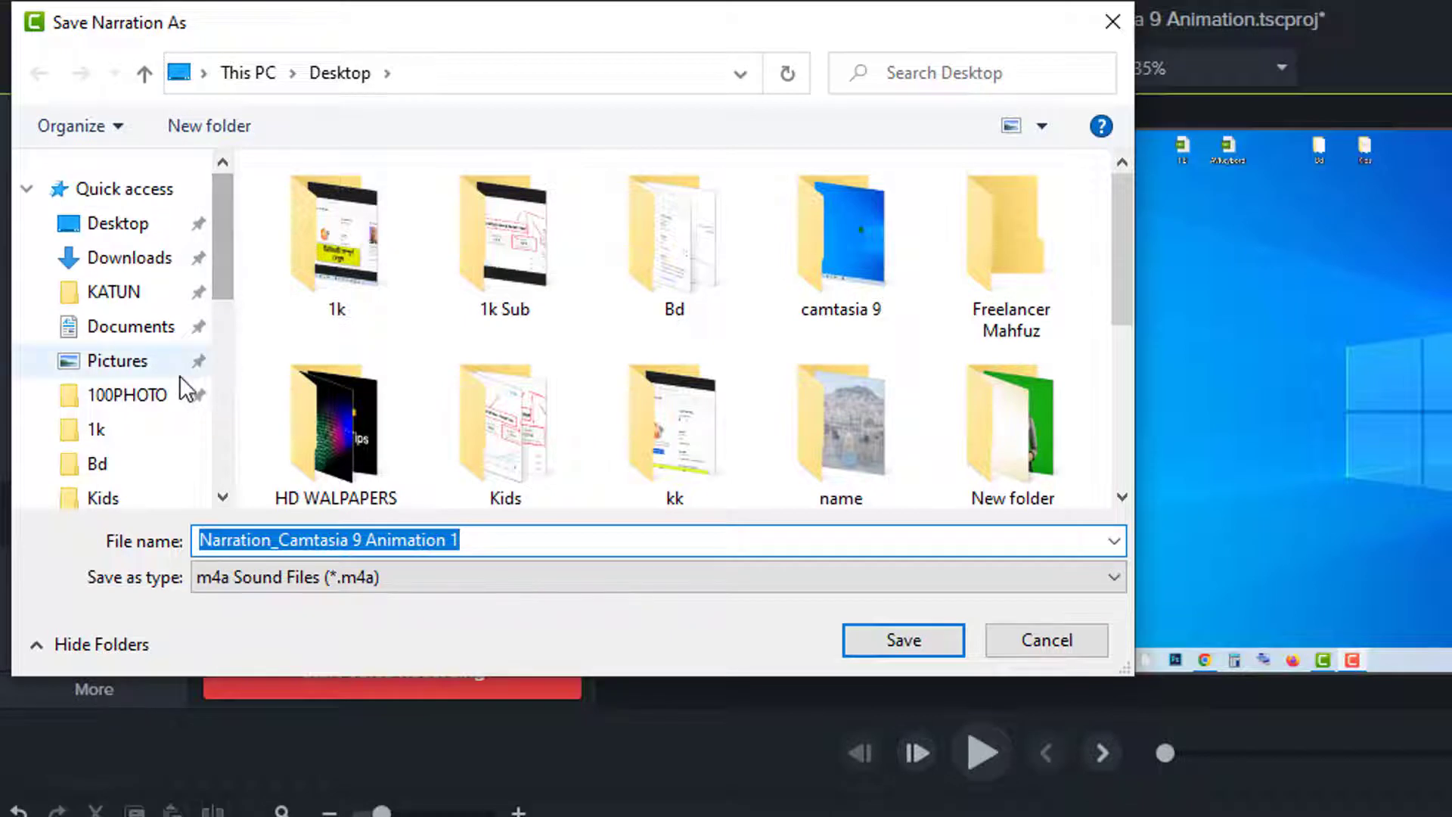
pyautogui.click(130, 228)
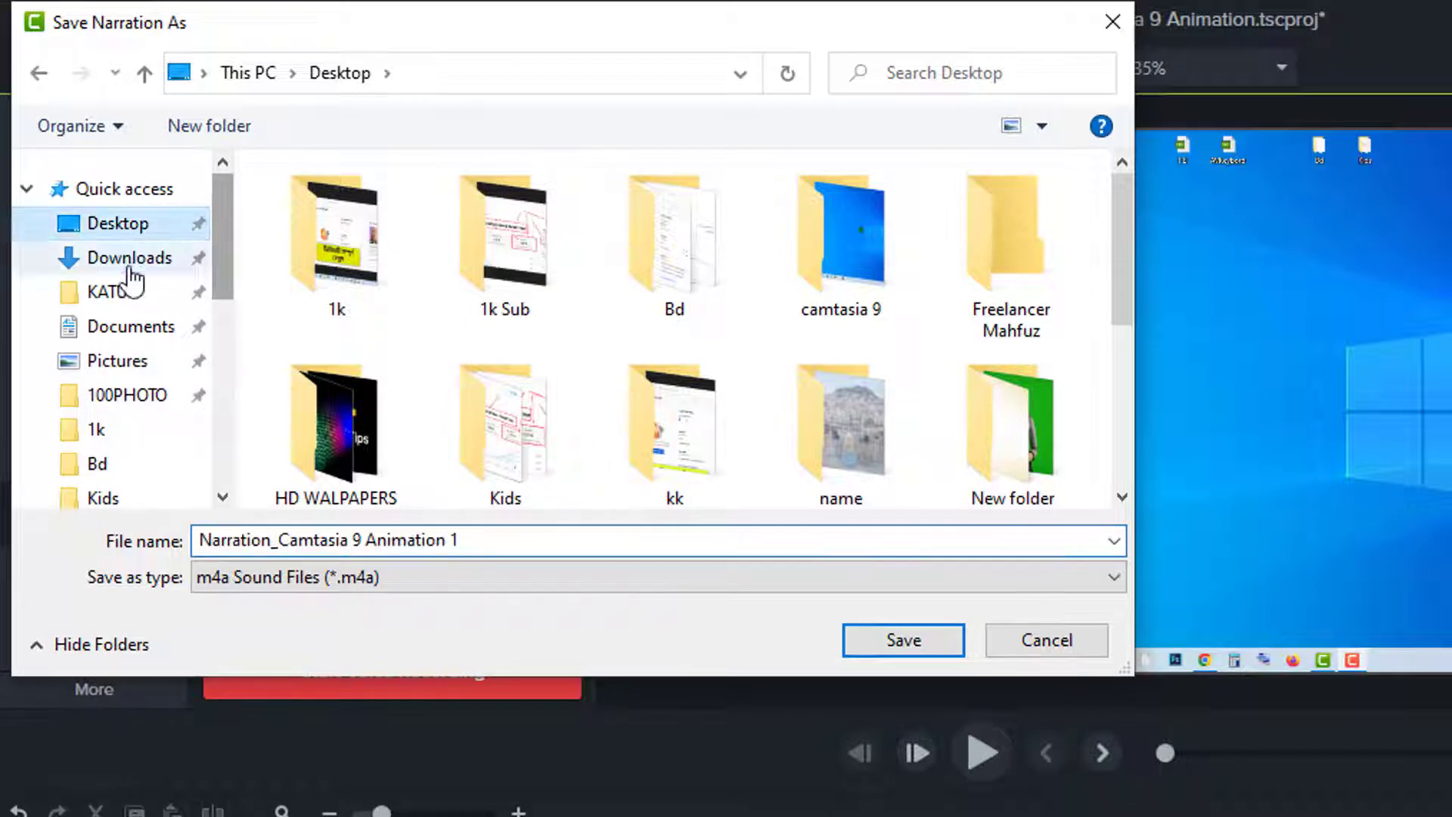
pyautogui.click(474, 539)
pyautogui.write('sdf')
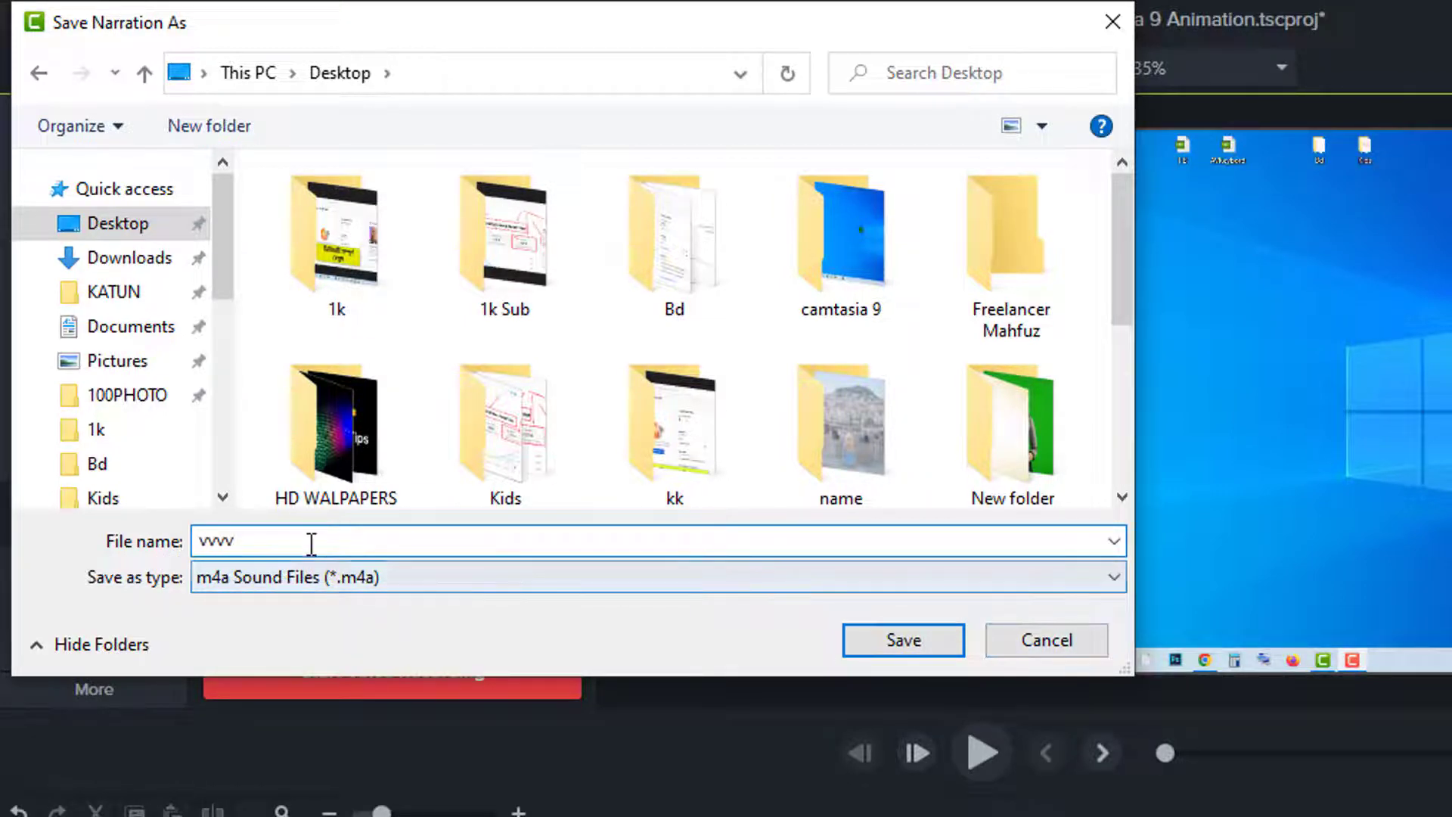
pyautogui.click(906, 633)
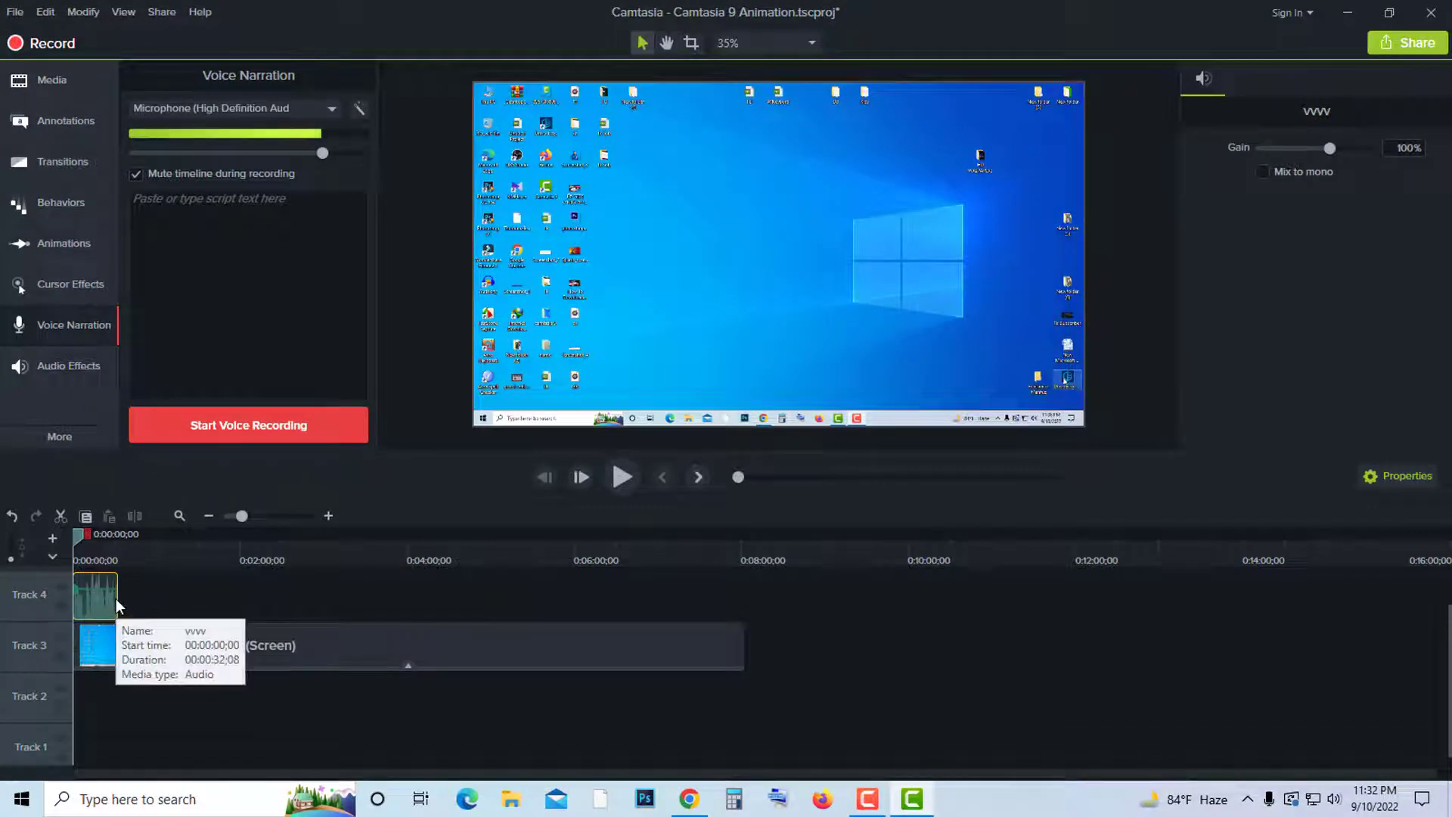
# - Move the vvvv narration clip to the start of Track 2 and trim about 8 seconds off its beginning
pyautogui.moveTo(92, 605); pyautogui.dragTo(882, 661)
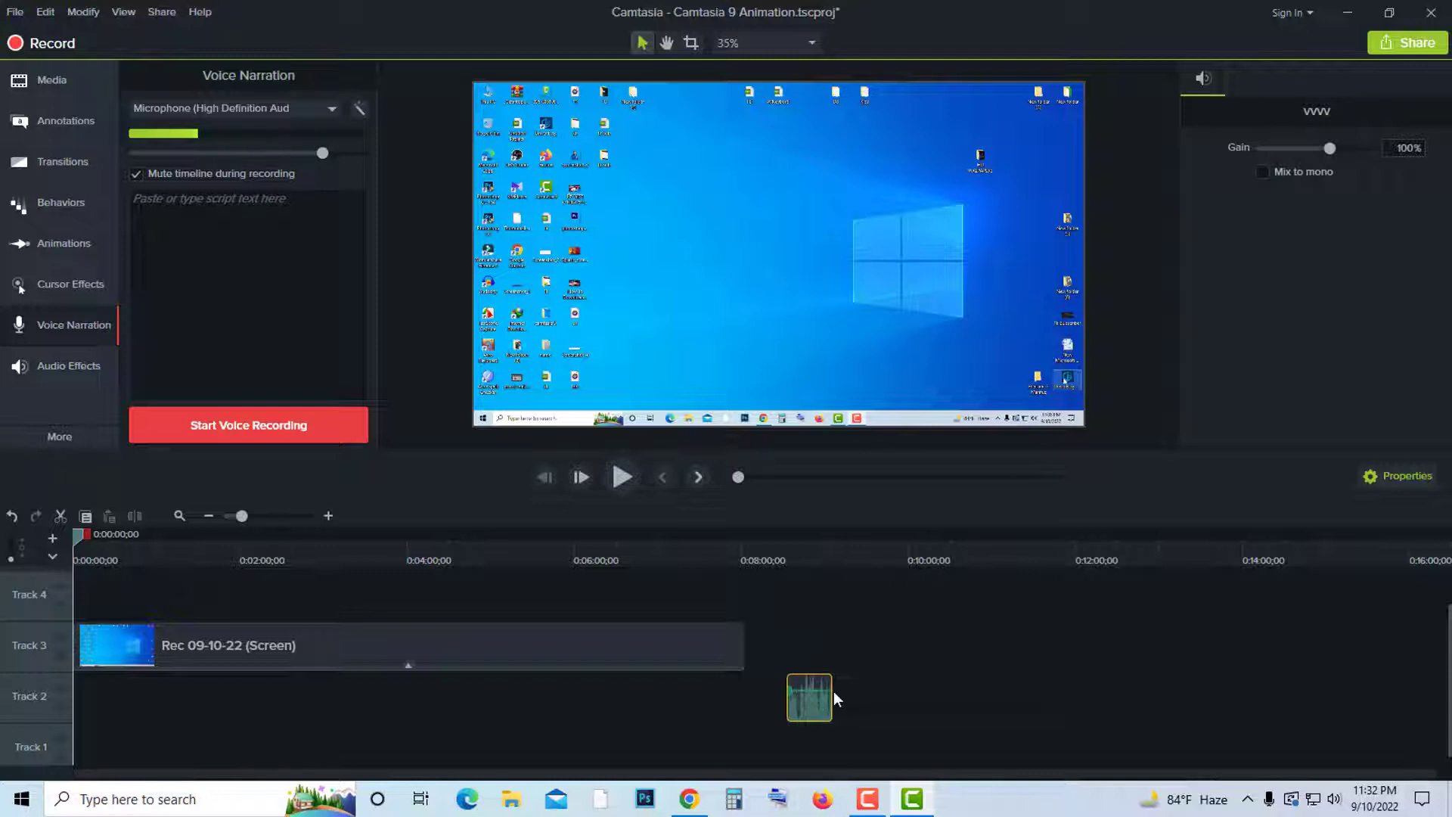
pyautogui.moveTo(808, 715); pyautogui.dragTo(62, 705)
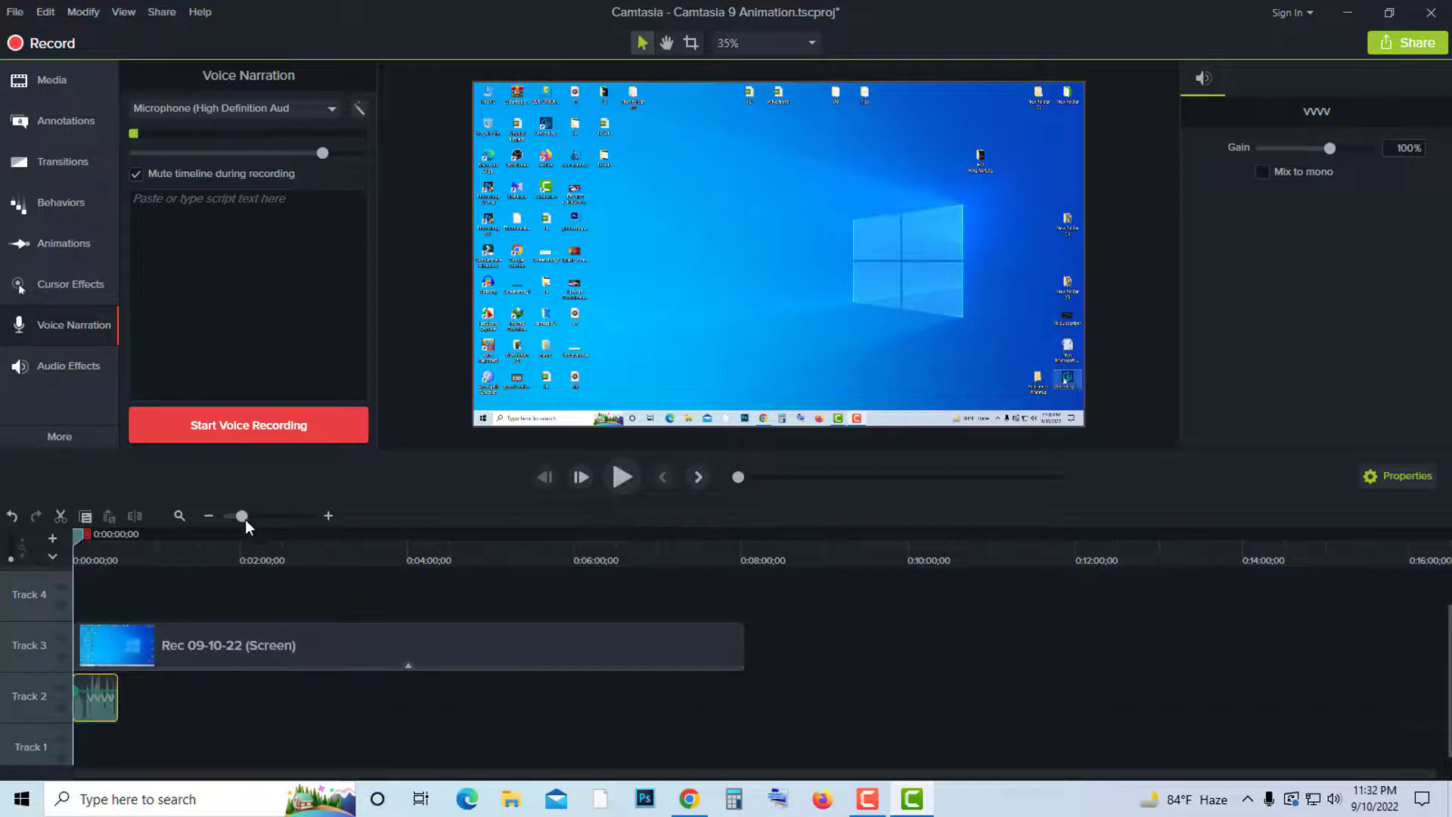
pyautogui.moveTo(245, 519); pyautogui.dragTo(278, 516)
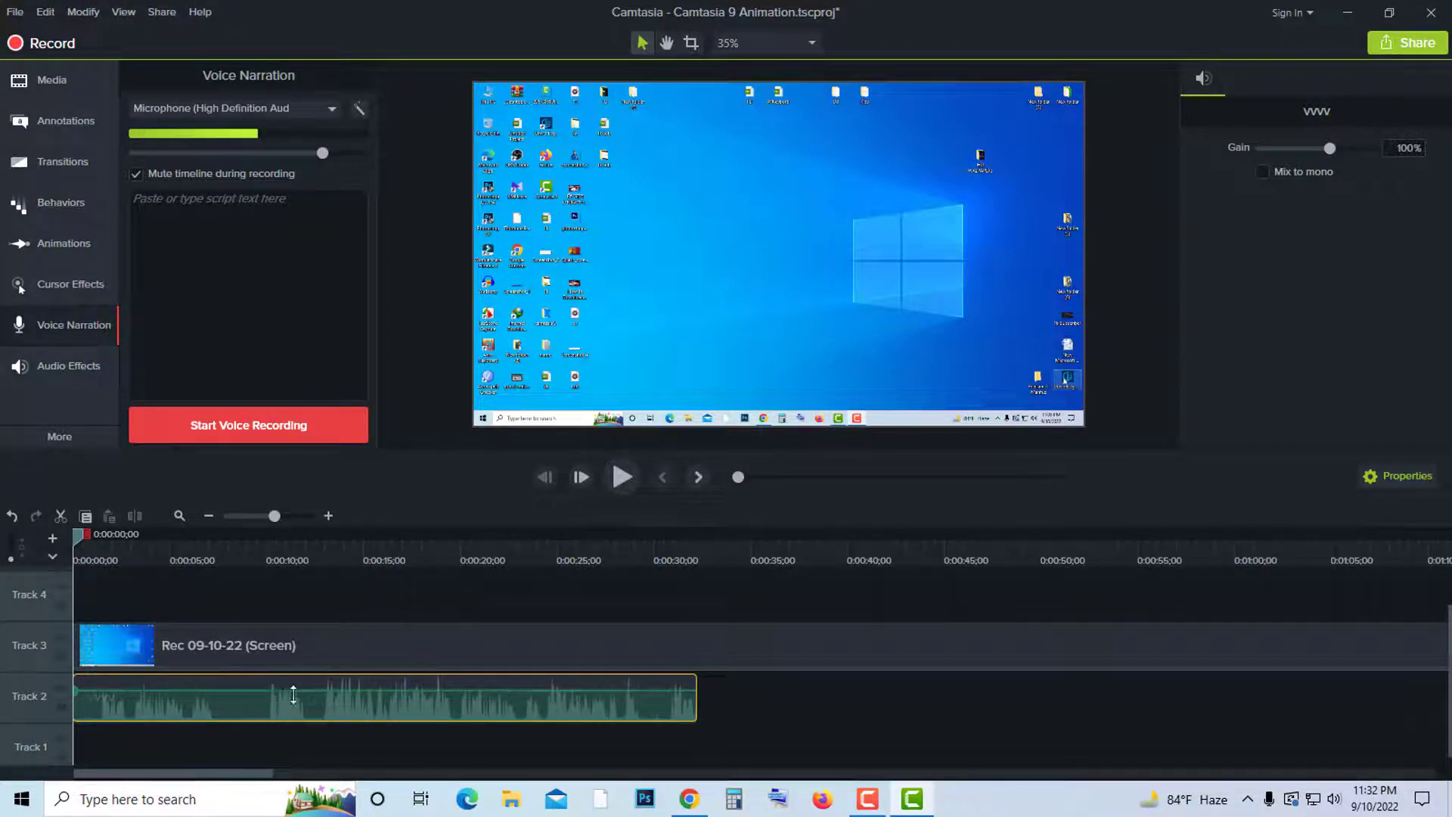
pyautogui.moveTo(311, 708); pyautogui.dragTo(125, 711)
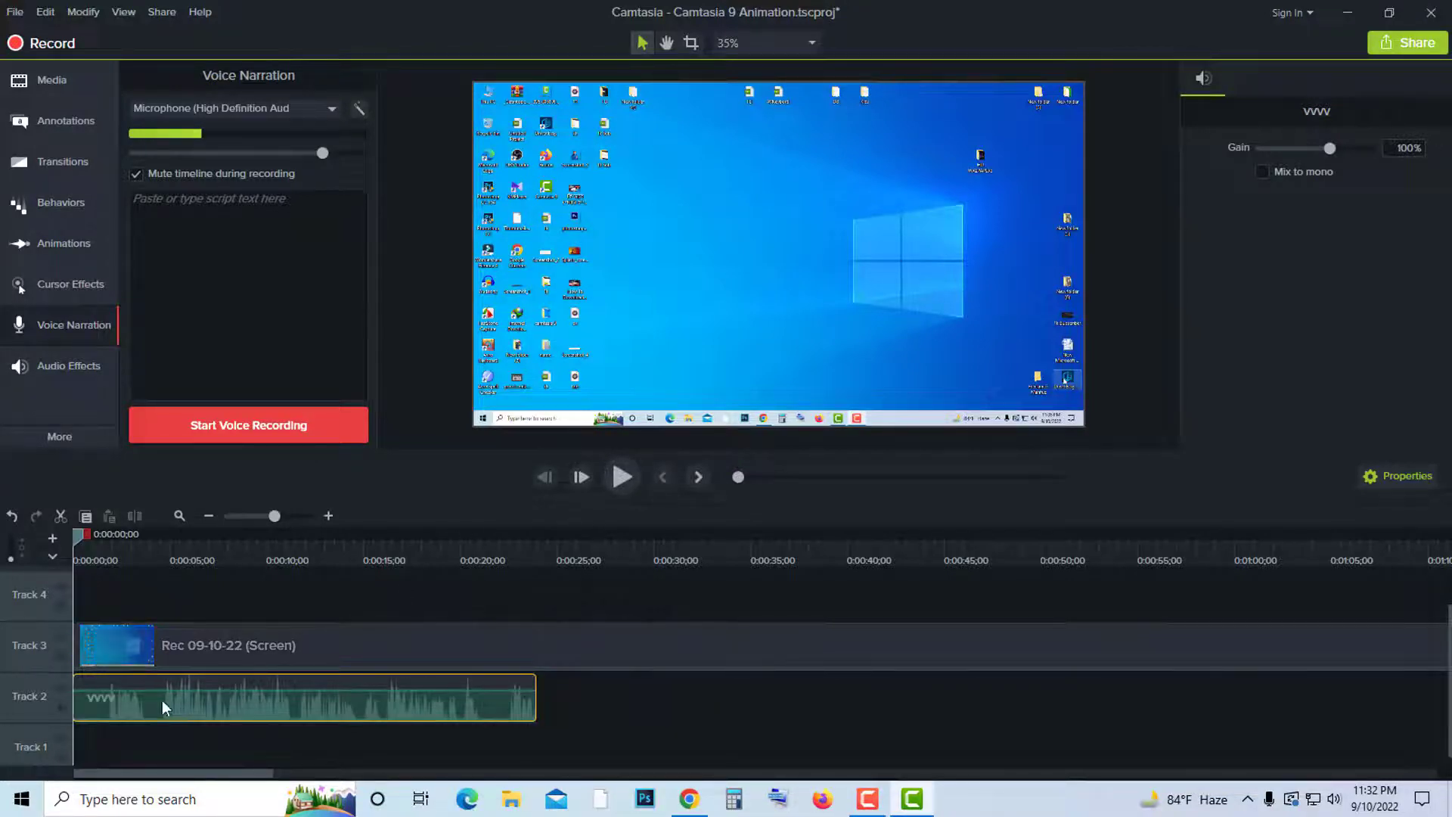
pyautogui.click(623, 479)
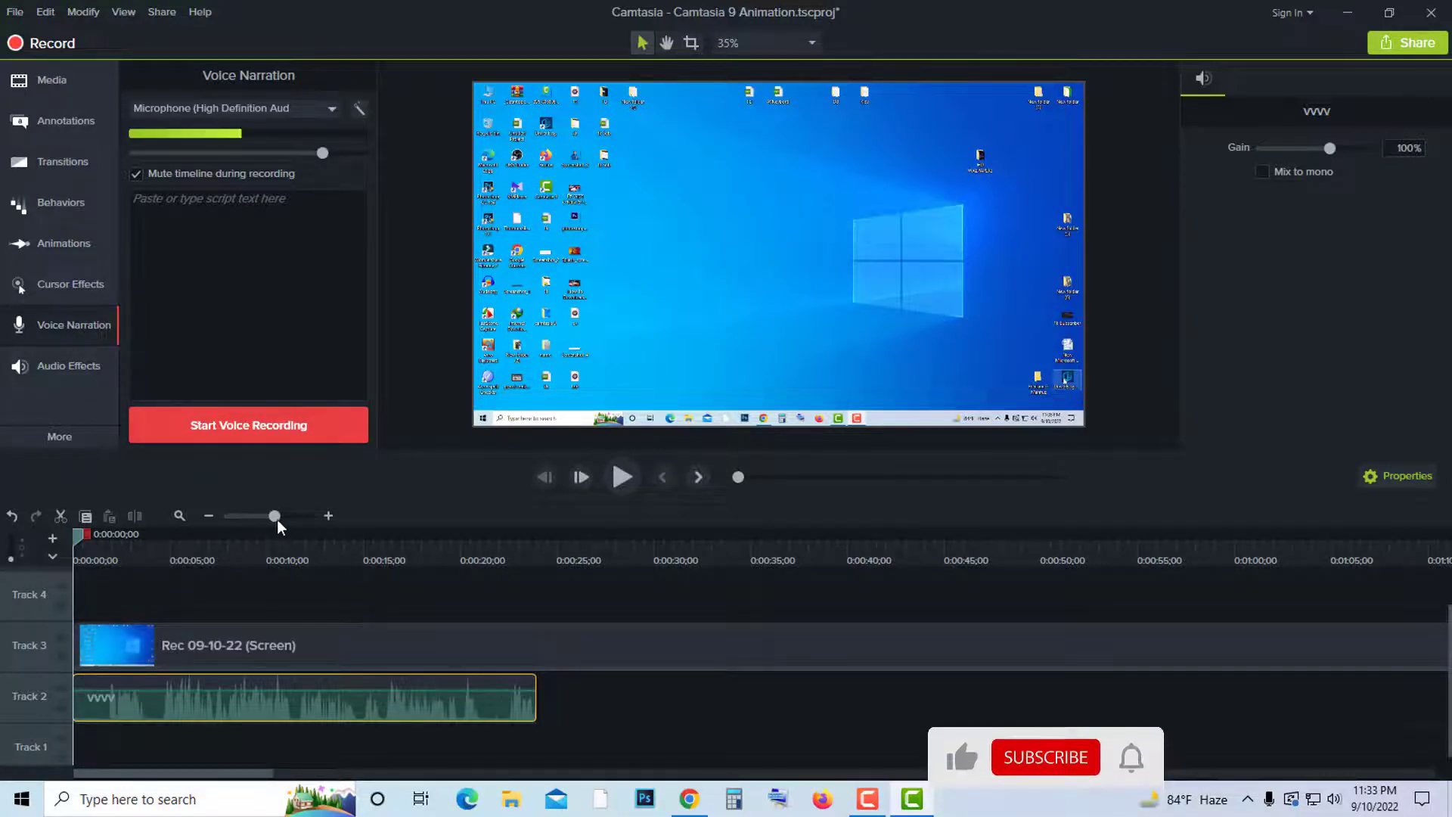
pyautogui.moveTo(276, 520); pyautogui.dragTo(246, 518)
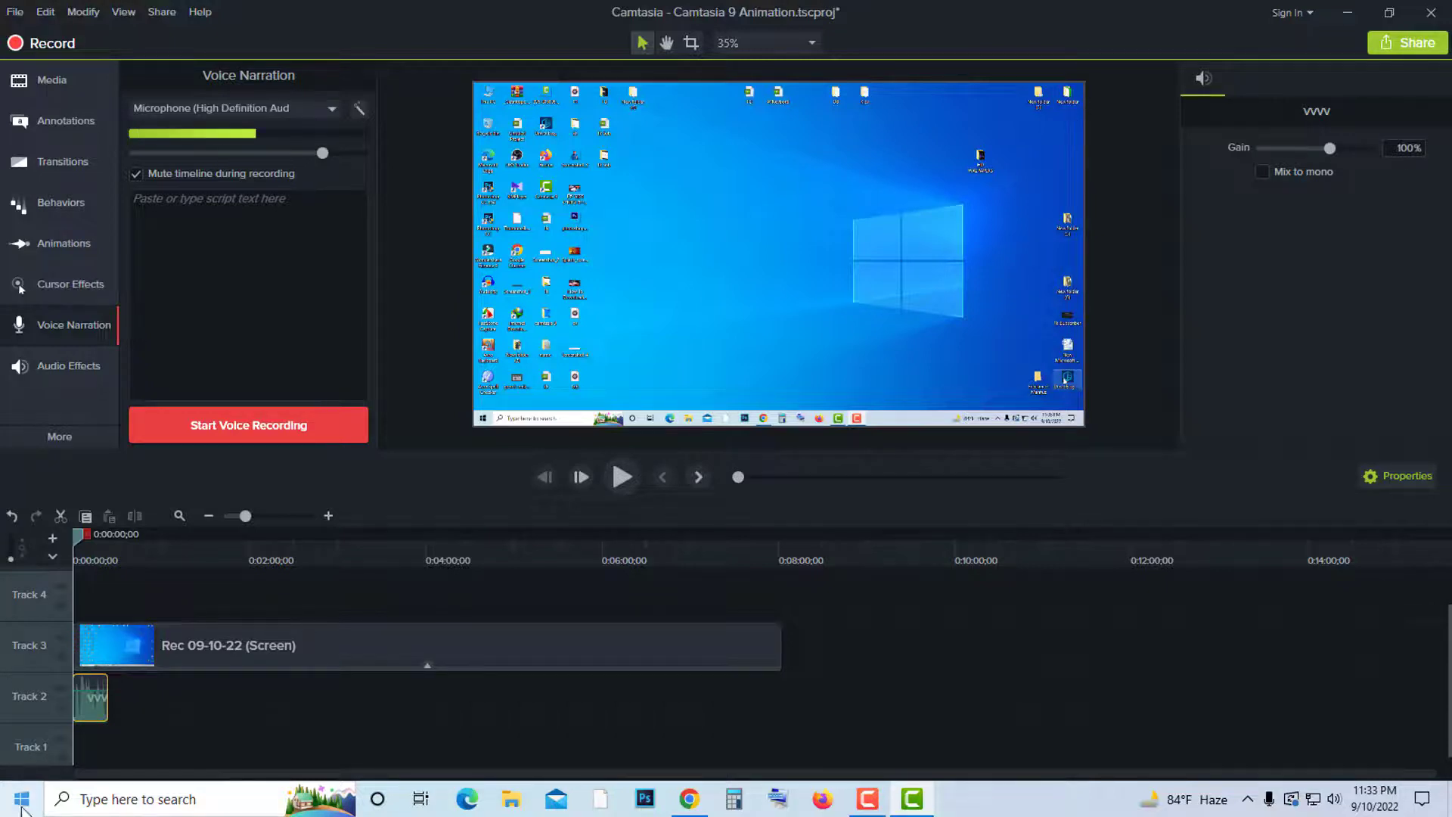
pyautogui.moveTo(248, 516); pyautogui.dragTo(252, 517)
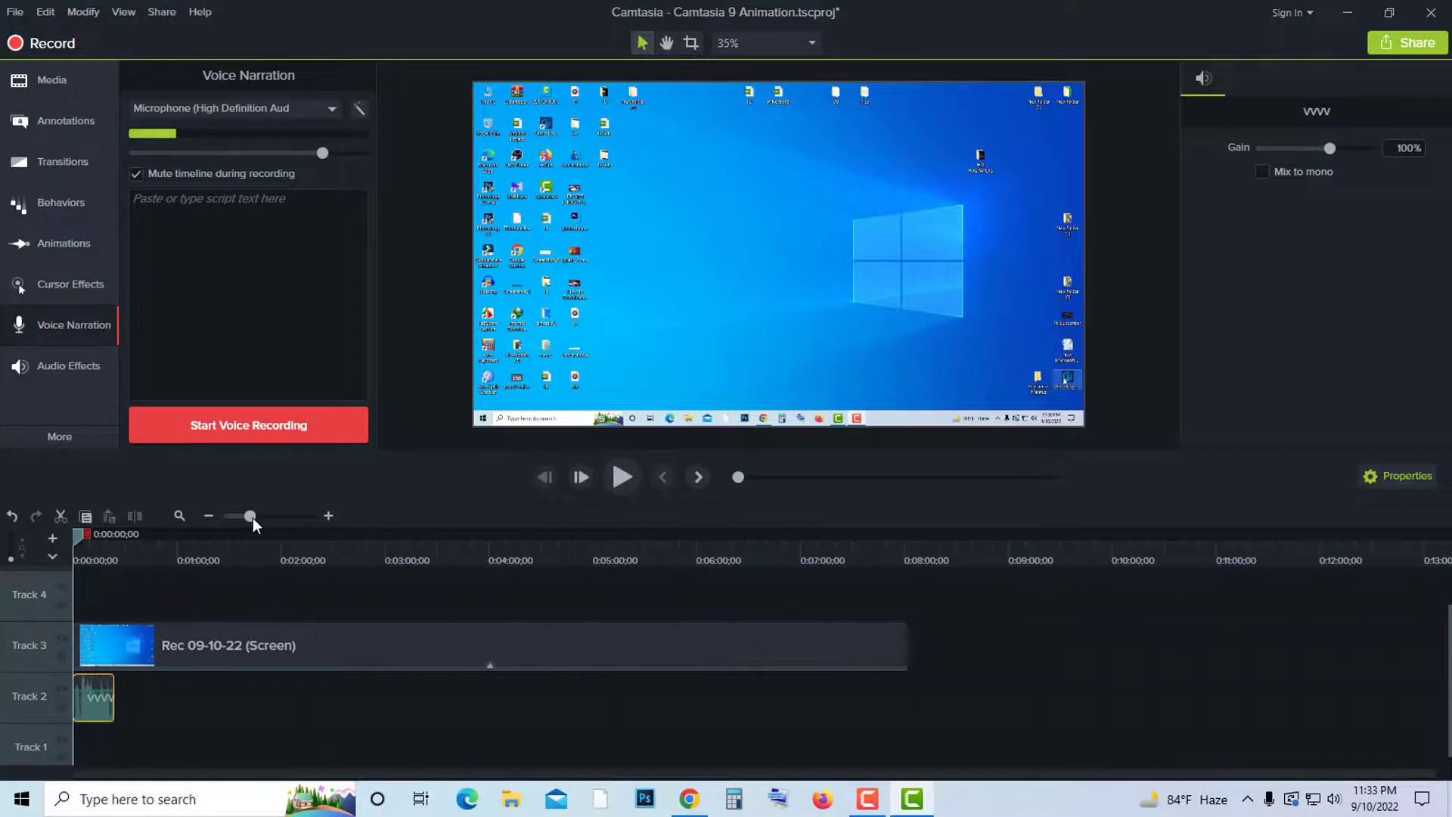